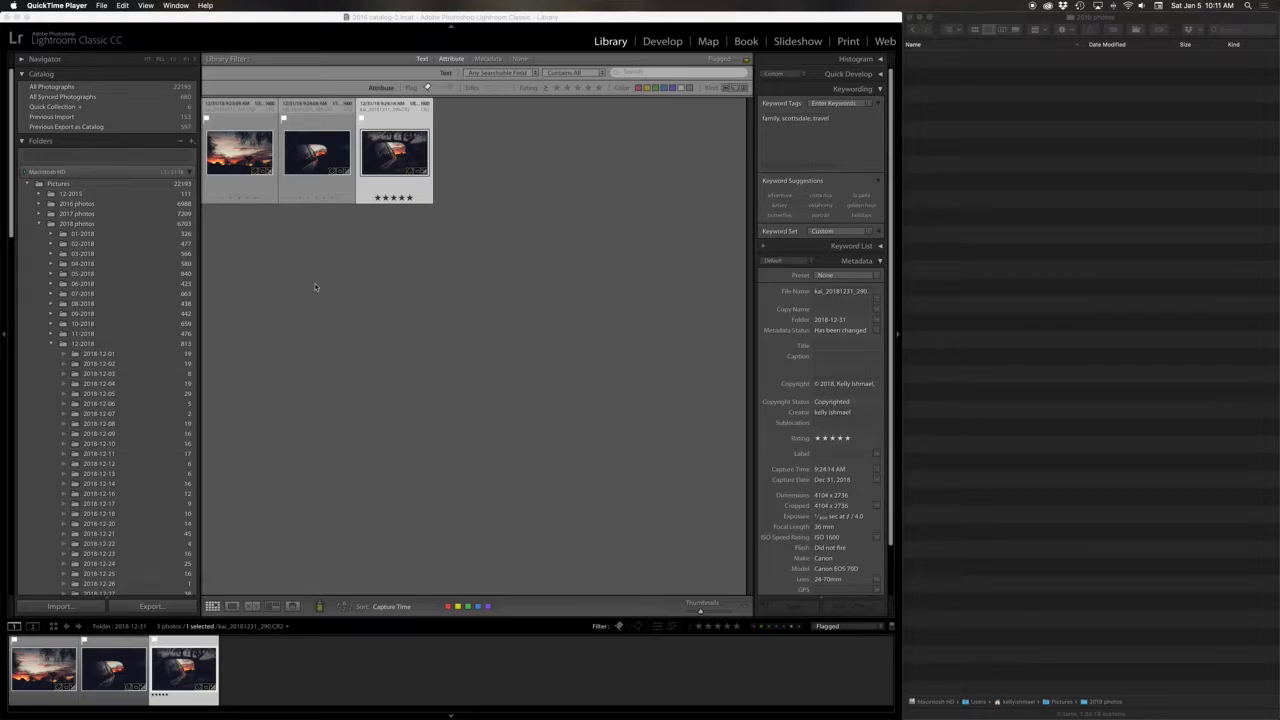
- Create a new Lightroom catalog named 2019 LR Catalog inside the 2019 photos folder
{"action": "left_click", "coordinate": [988, 24]}
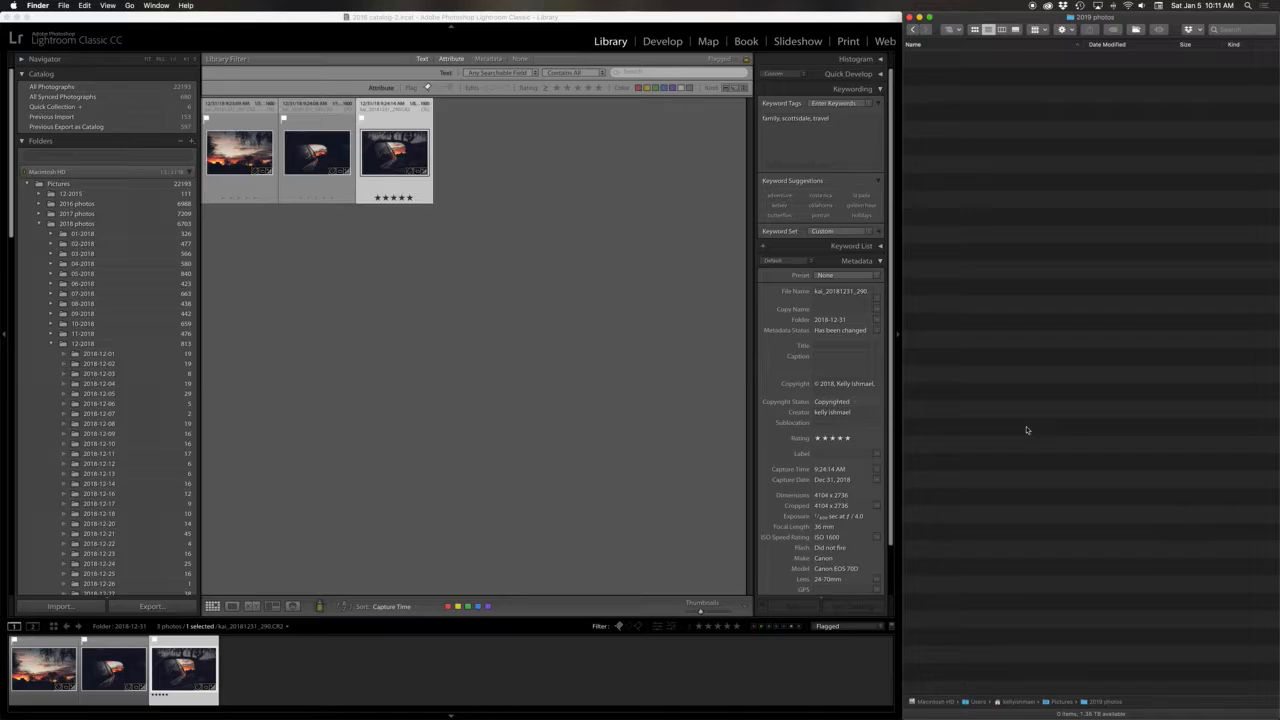
{"action": "left_click", "coordinate": [465, 344]}
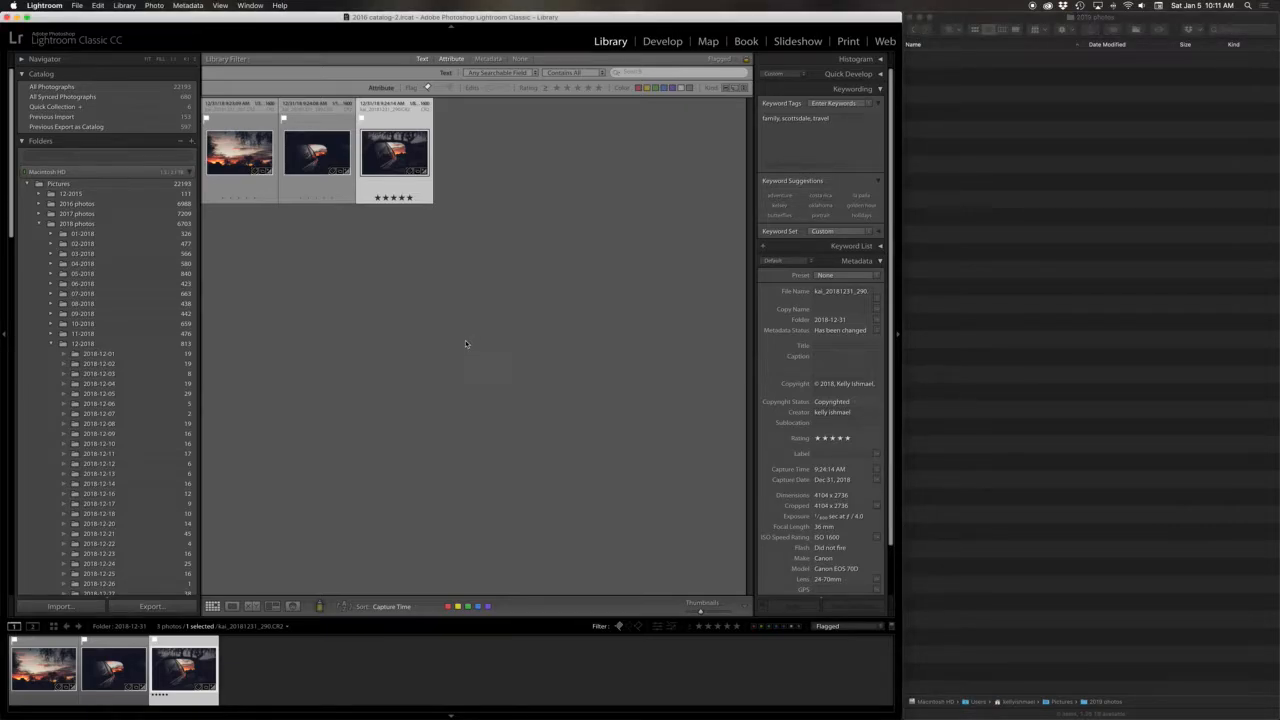
{"action": "left_click", "coordinate": [77, 6]}
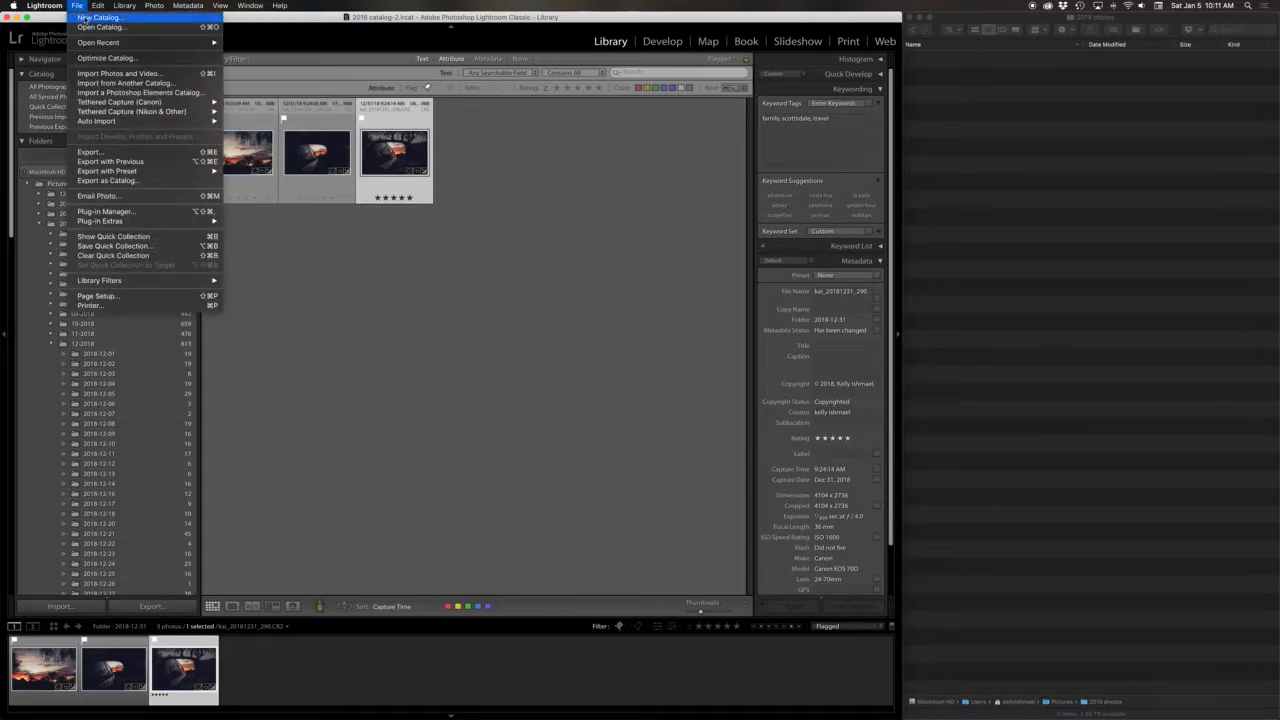
{"action": "left_click", "coordinate": [86, 18]}
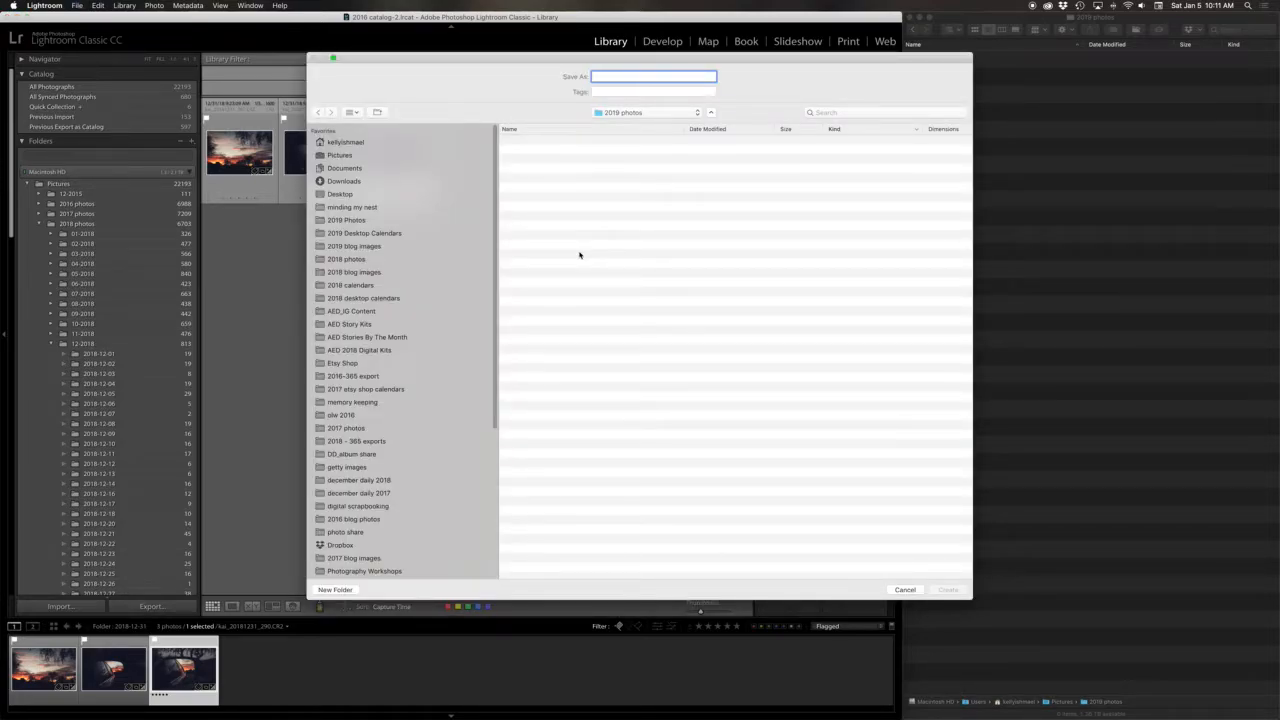
{"action": "type", "text": "2019 LR Catalog"}
{"action": "left_click", "coordinate": [949, 590]}
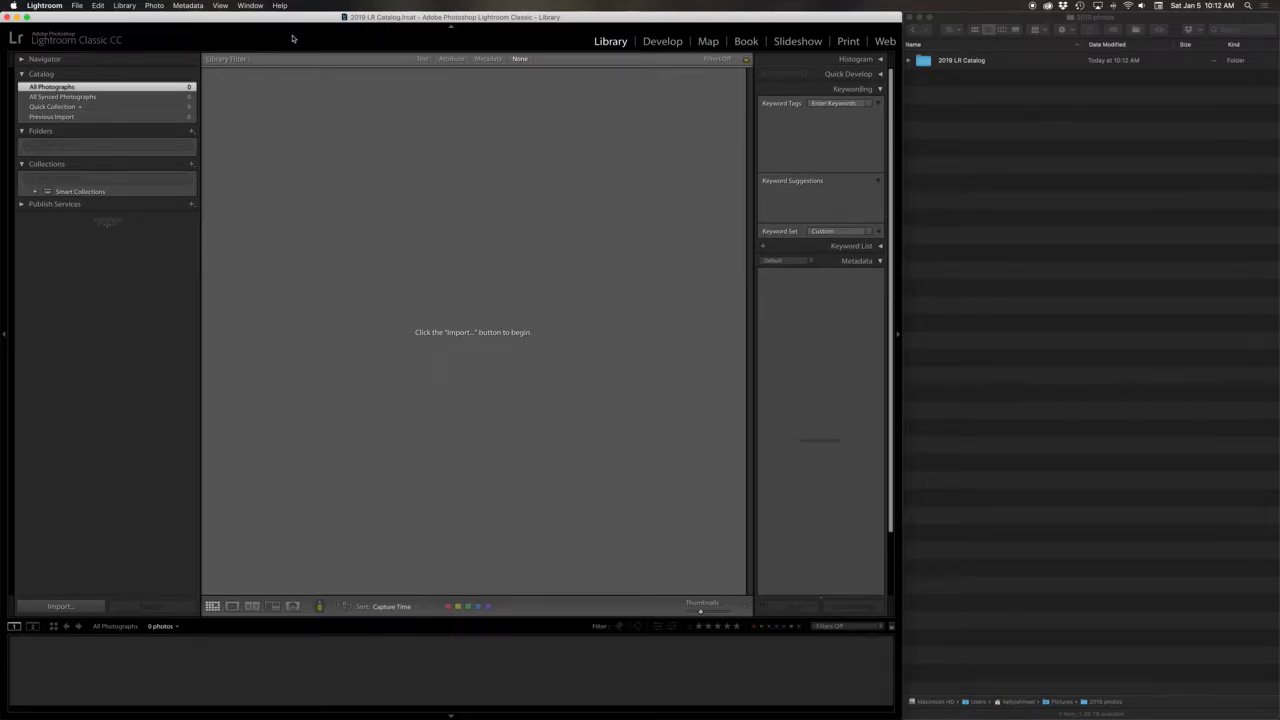
- Start a photo import with the EOS_DIGITAL card as the source and collapse the Users folder in the source list
{"action": "left_click", "coordinate": [71, 610]}
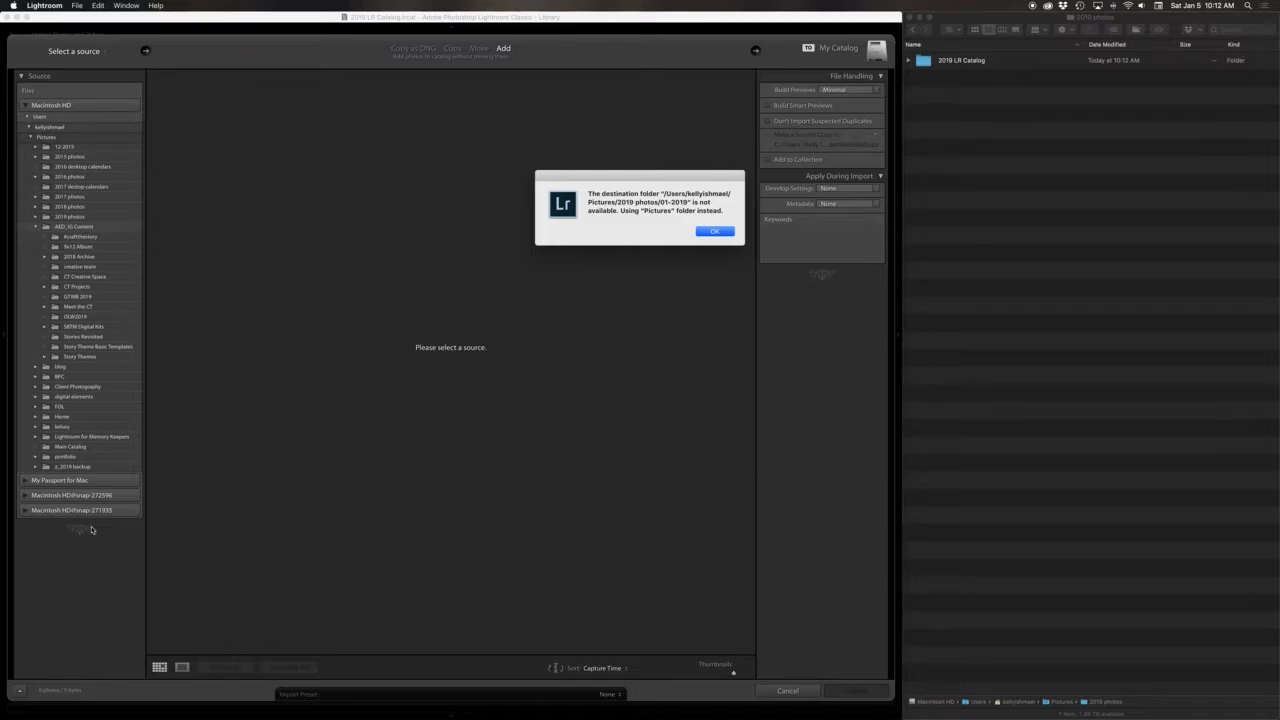
{"action": "left_click", "coordinate": [725, 232]}
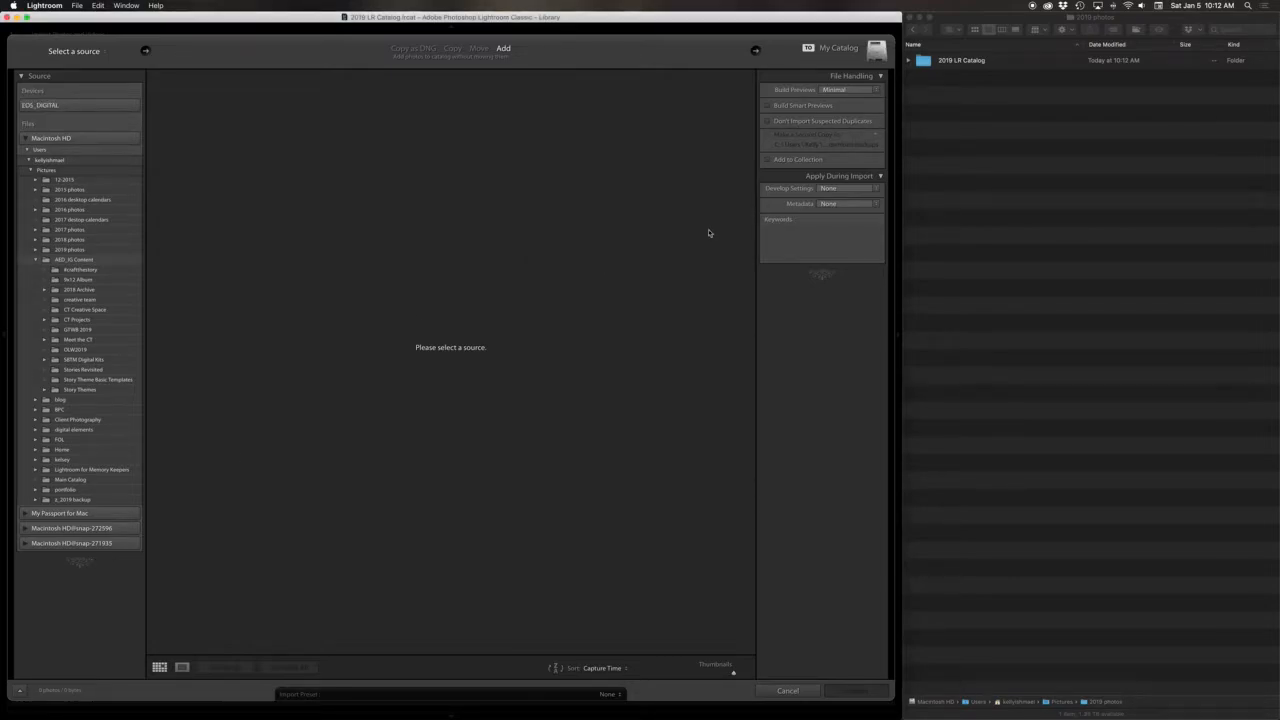
{"action": "left_click", "coordinate": [60, 106]}
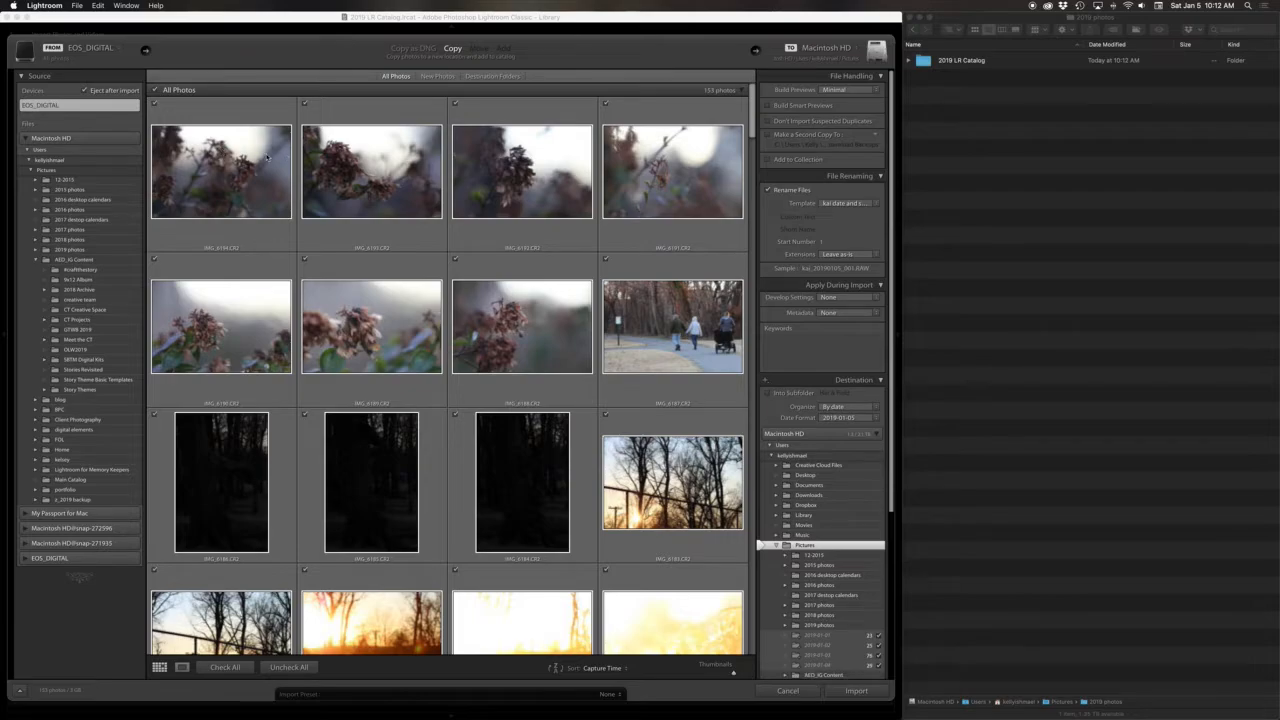
{"action": "left_click", "coordinate": [28, 150]}
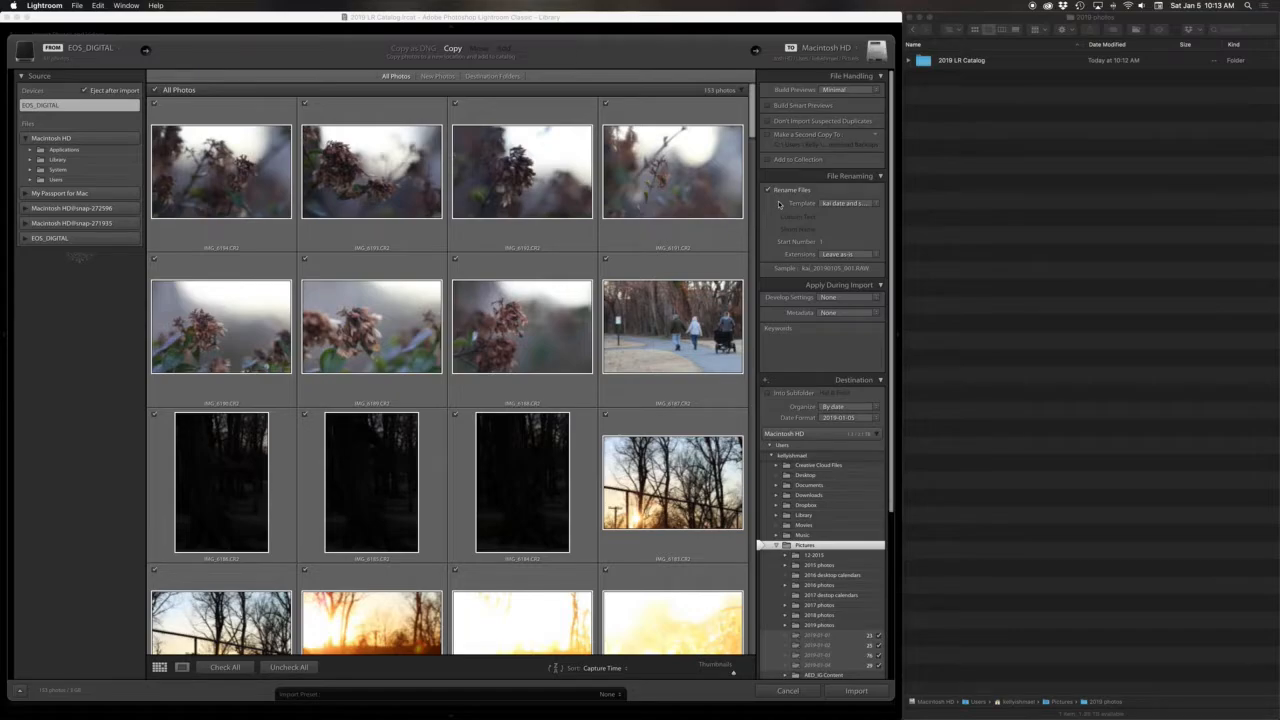
- Try adding Date (YYYYMMDD) tokens to the kai date and sequence filename template, and remove them before closing the editor
{"action": "left_click", "coordinate": [829, 205]}
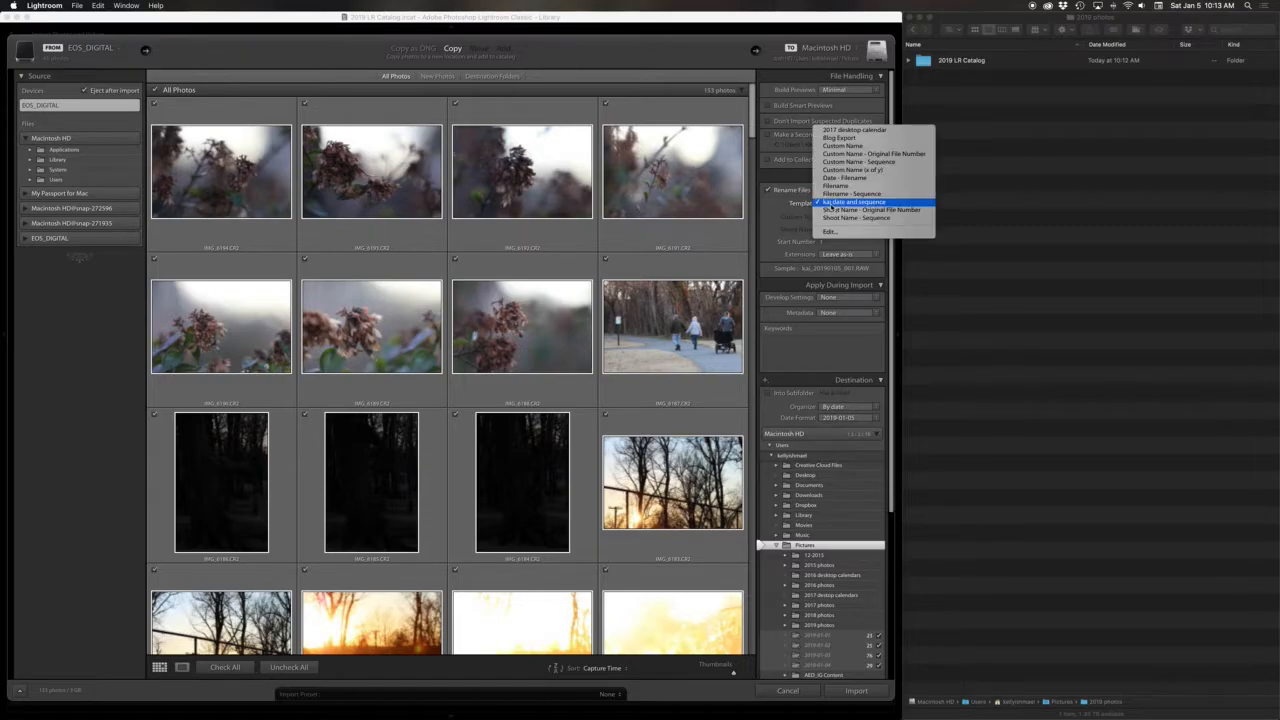
{"action": "left_click", "coordinate": [829, 232]}
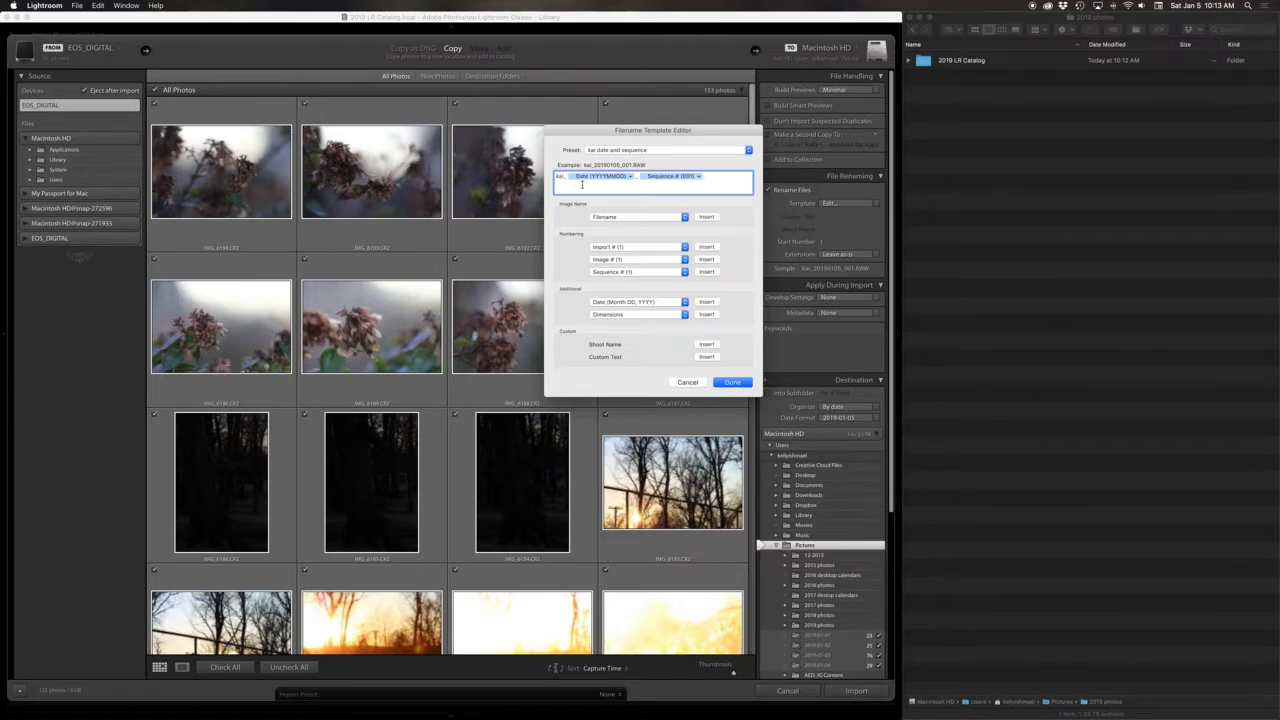
{"action": "left_click", "coordinate": [645, 302]}
{"action": "left_click", "coordinate": [642, 311]}
{"action": "left_click", "coordinate": [705, 302]}
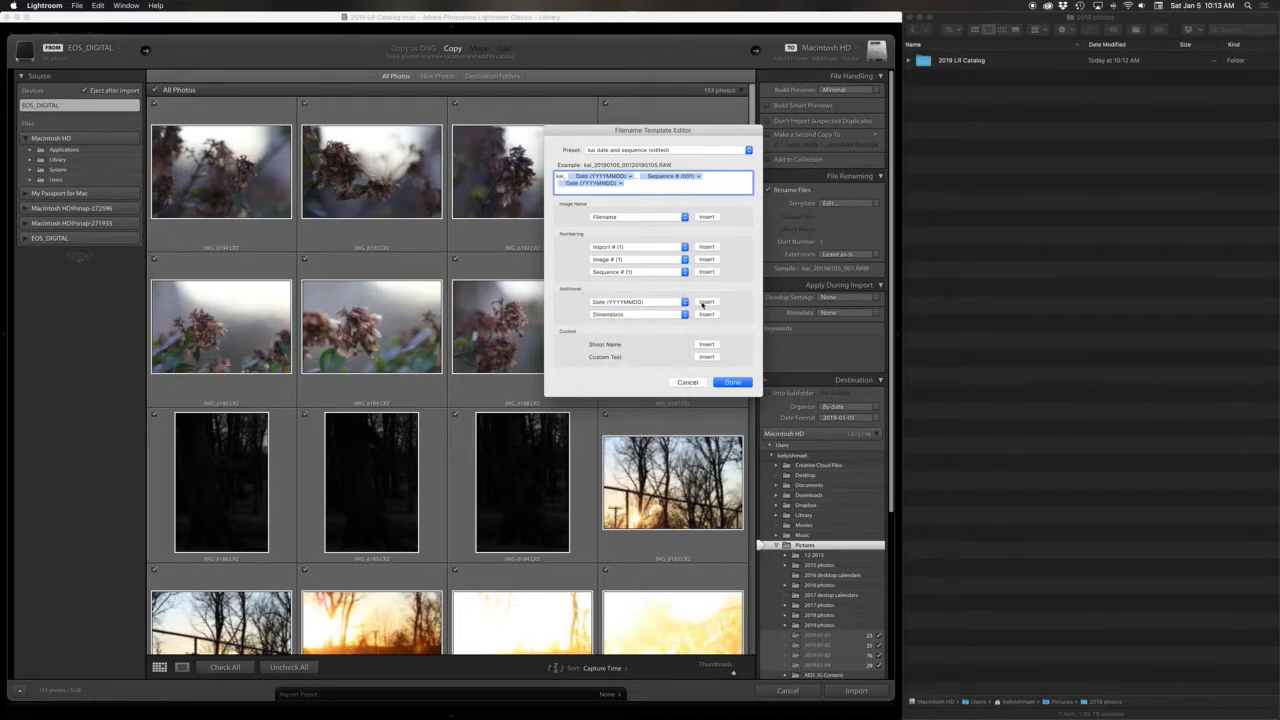
{"action": "left_click", "coordinate": [708, 302]}
{"action": "left_click_drag", "start_coordinate": [697, 182], "coordinate": [548, 184]}
{"action": "key", "text": "BackSpace"}
{"action": "left_click", "coordinate": [732, 383]}
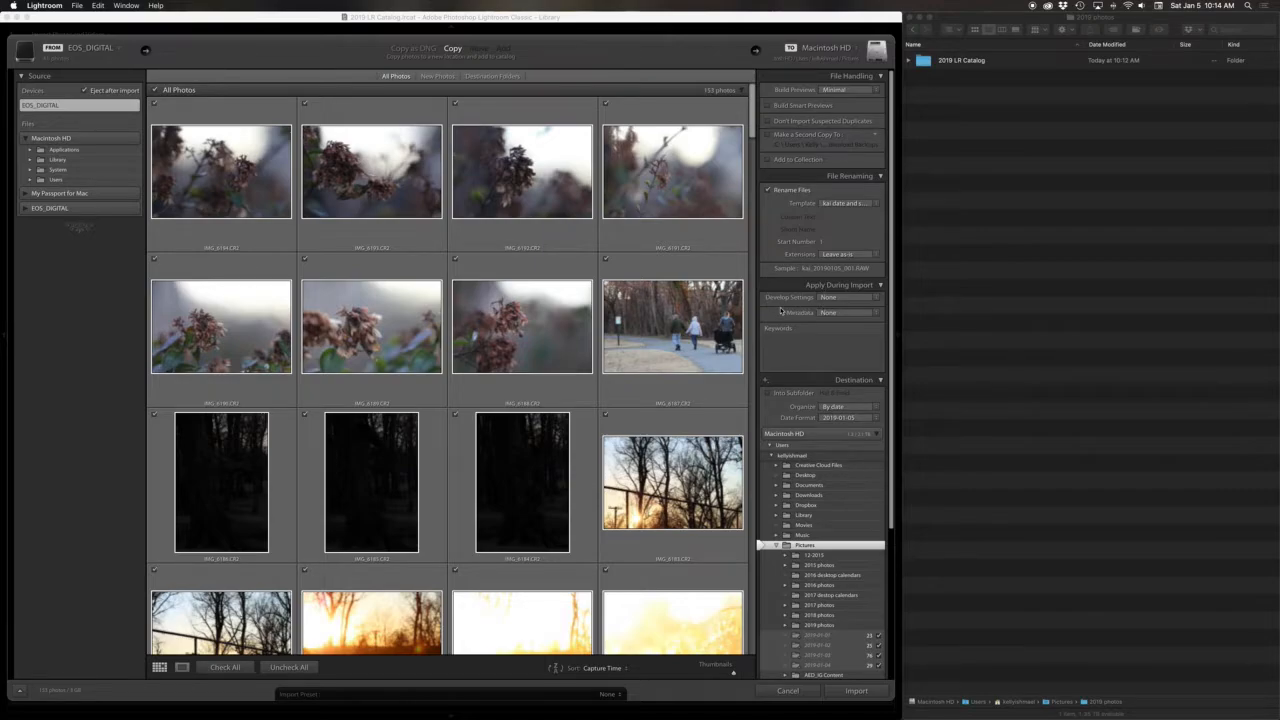
- Open the 2018 Copyright metadata preset for editing and change the year in its Copyright text to 2019
{"action": "left_click", "coordinate": [831, 314]}
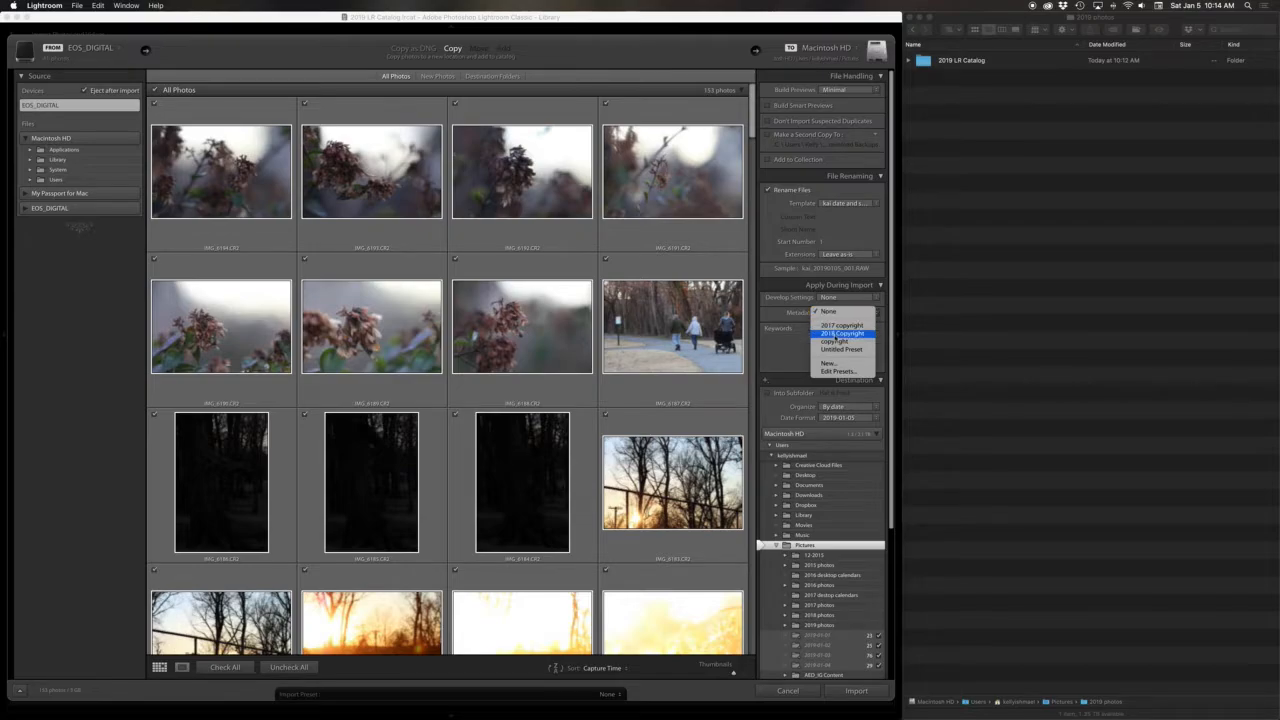
{"action": "left_click", "coordinate": [835, 334]}
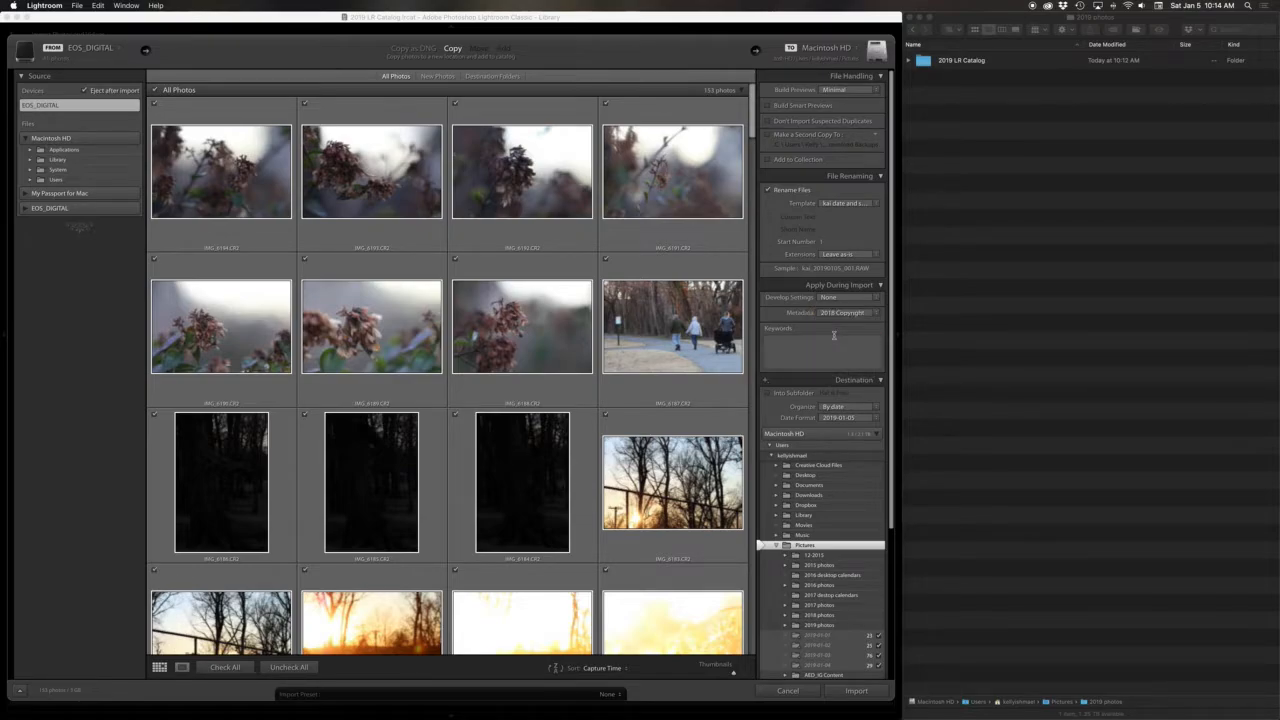
{"action": "left_click", "coordinate": [836, 315]}
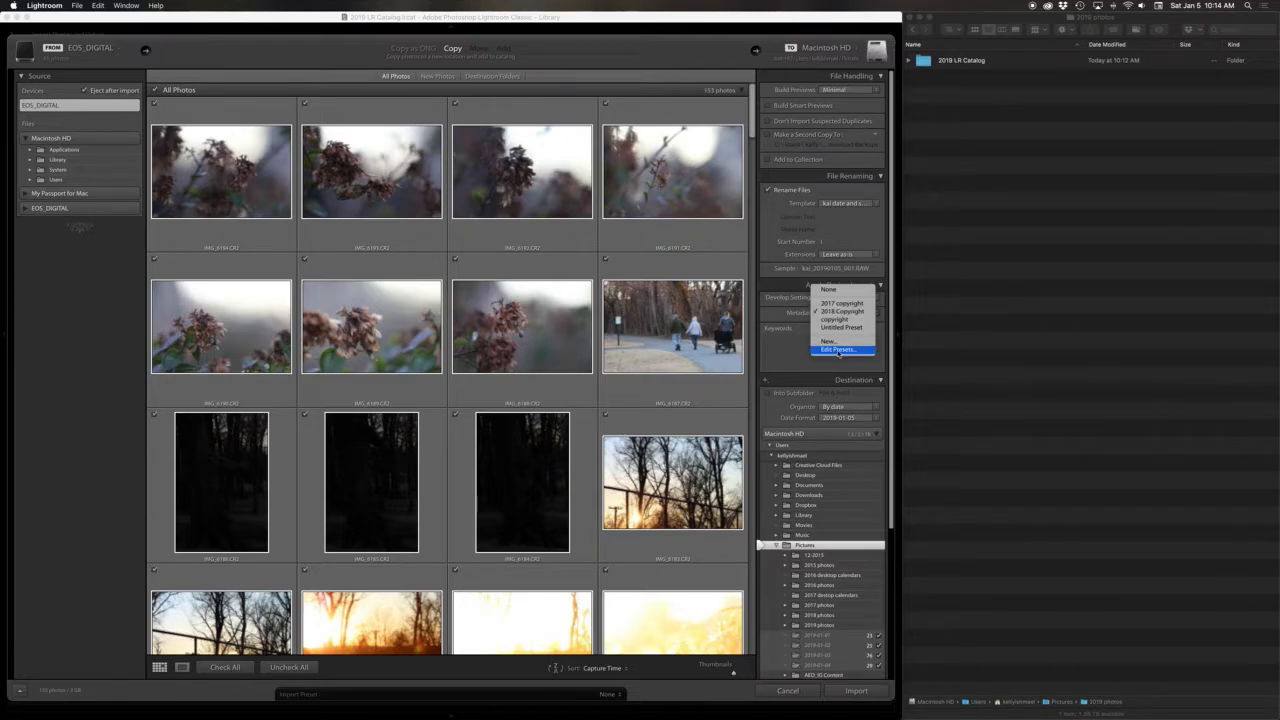
{"action": "left_click", "coordinate": [838, 350]}
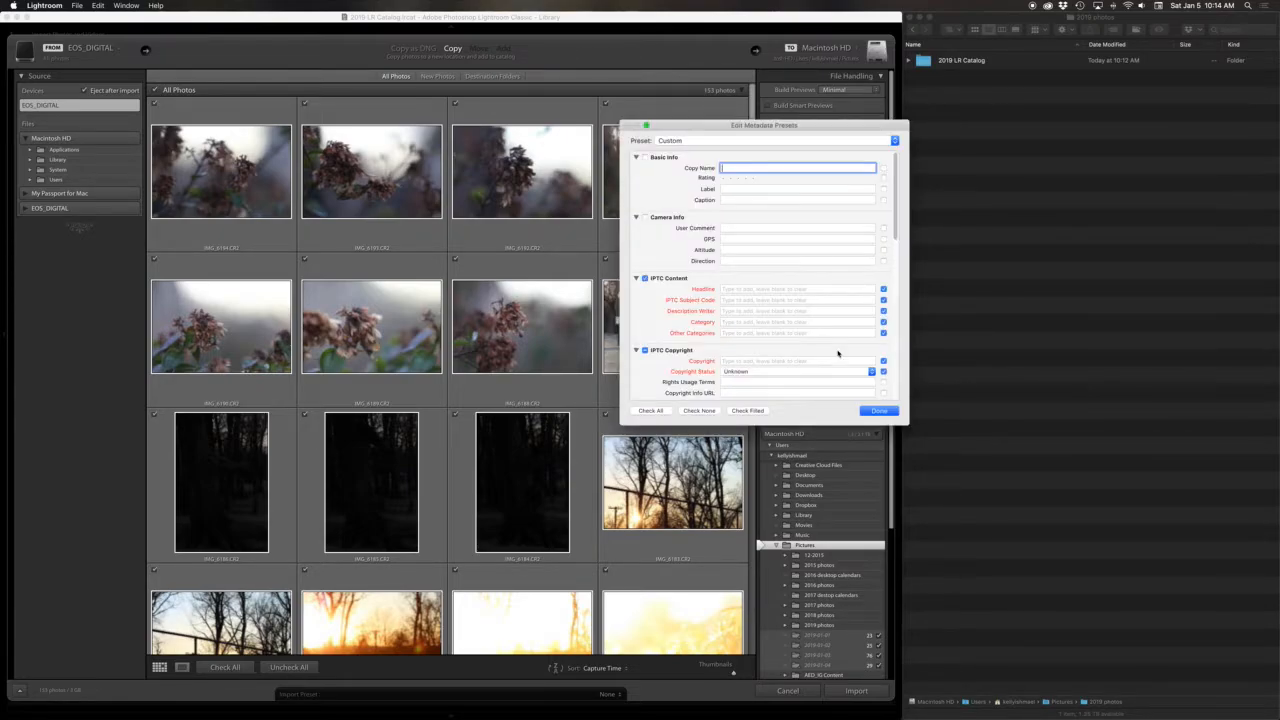
{"action": "left_click", "coordinate": [689, 140]}
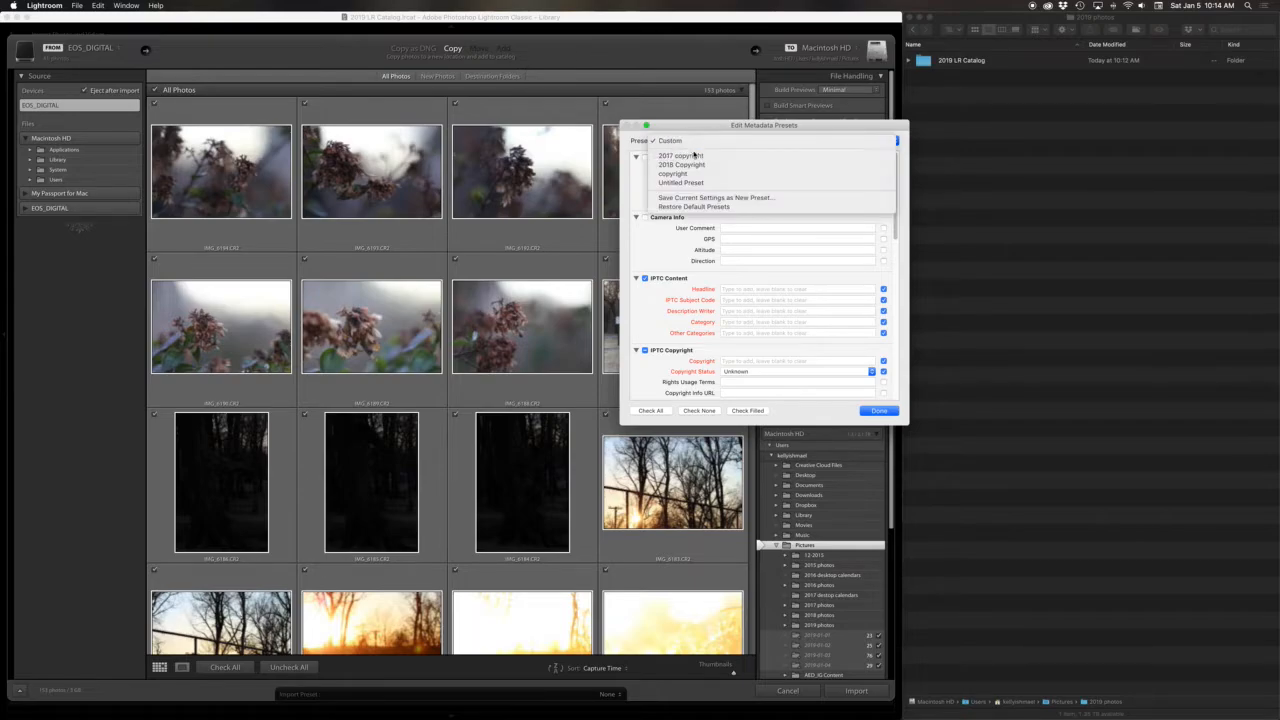
{"action": "left_click", "coordinate": [688, 166]}
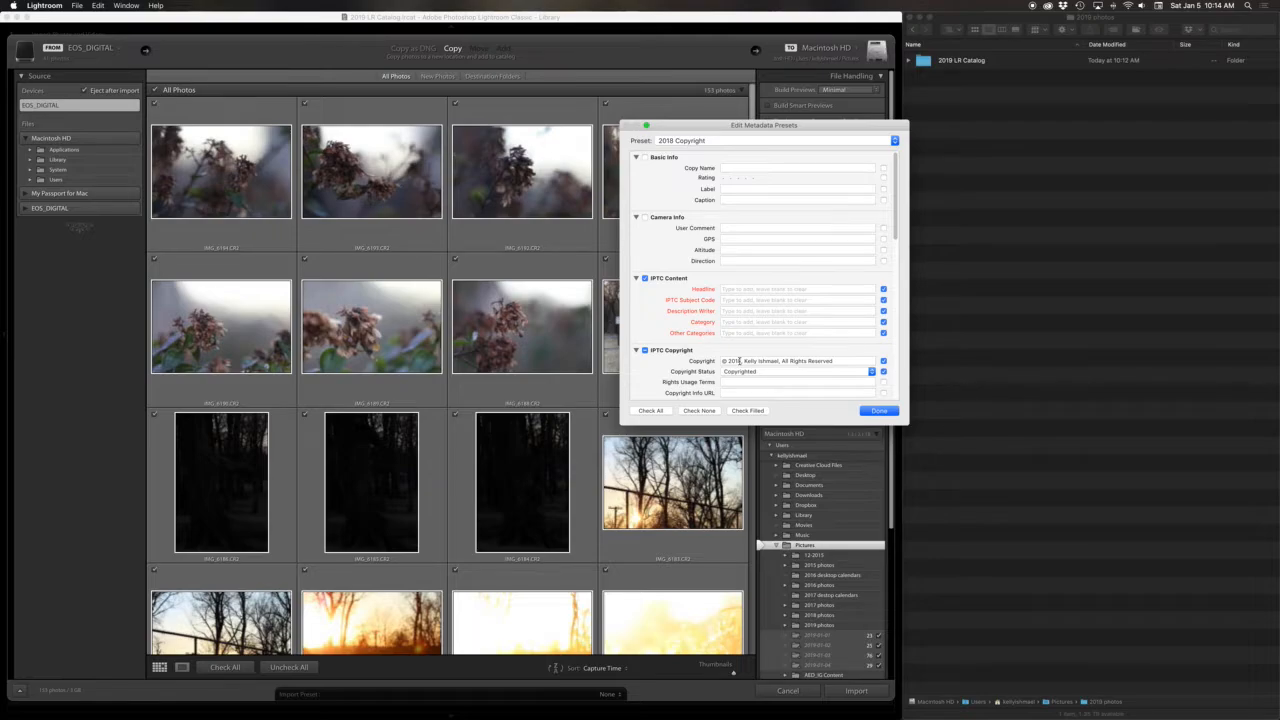
{"action": "left_click", "coordinate": [740, 361]}
{"action": "left_click", "coordinate": [740, 361]}
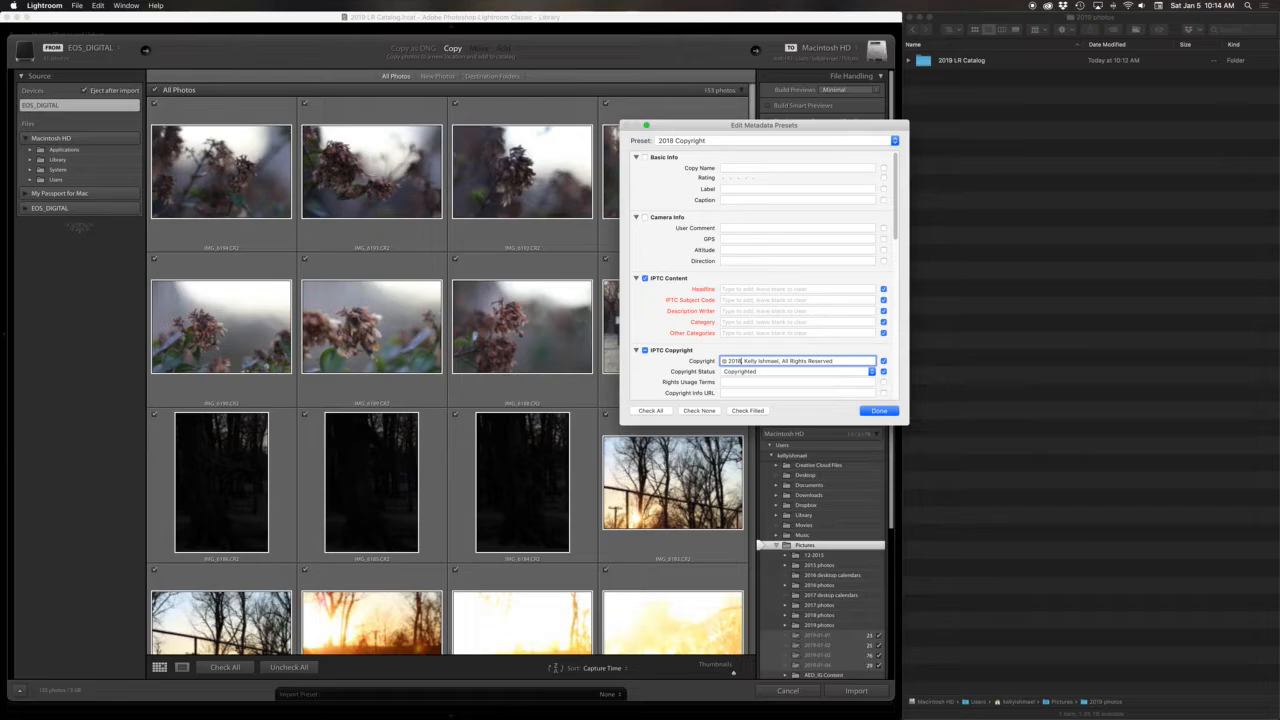
{"action": "key", "text": "BackSpace"}
{"action": "type", "text": "9"}
- Save the edited metadata settings as a new preset named 2019 Copyright and finish editing presets
{"action": "left_click", "coordinate": [718, 140]}
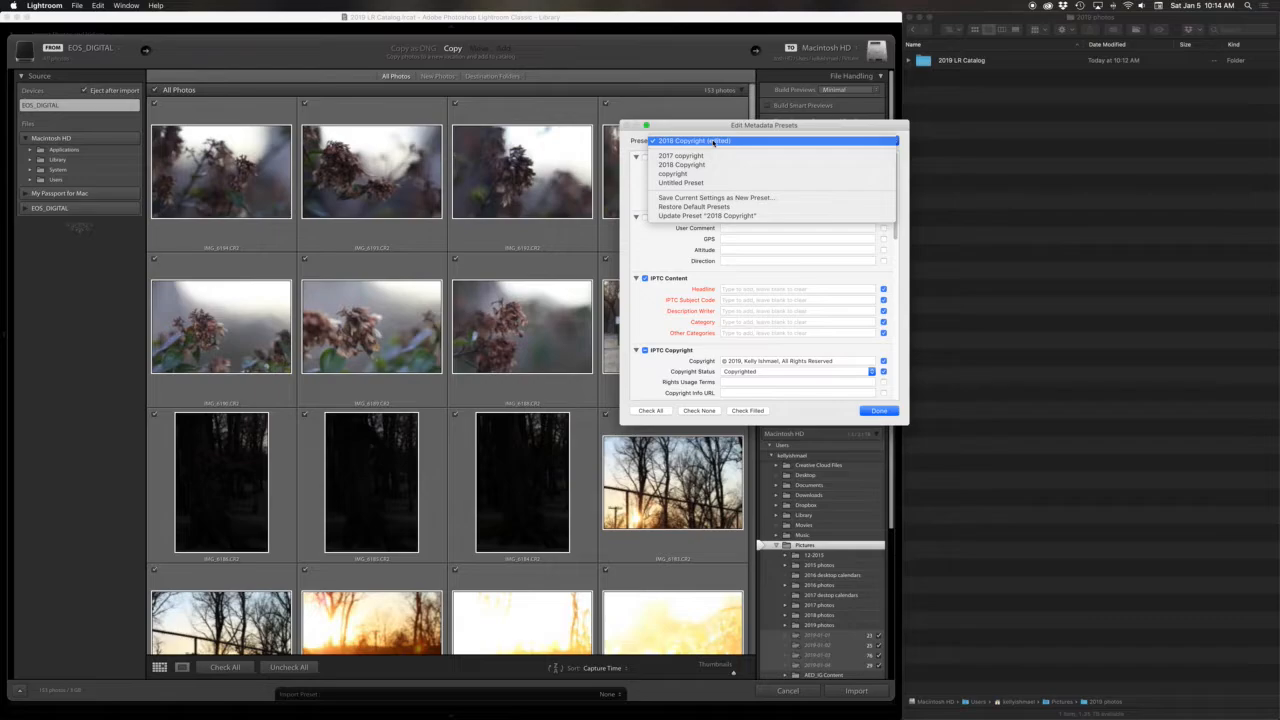
{"action": "left_click", "coordinate": [710, 199]}
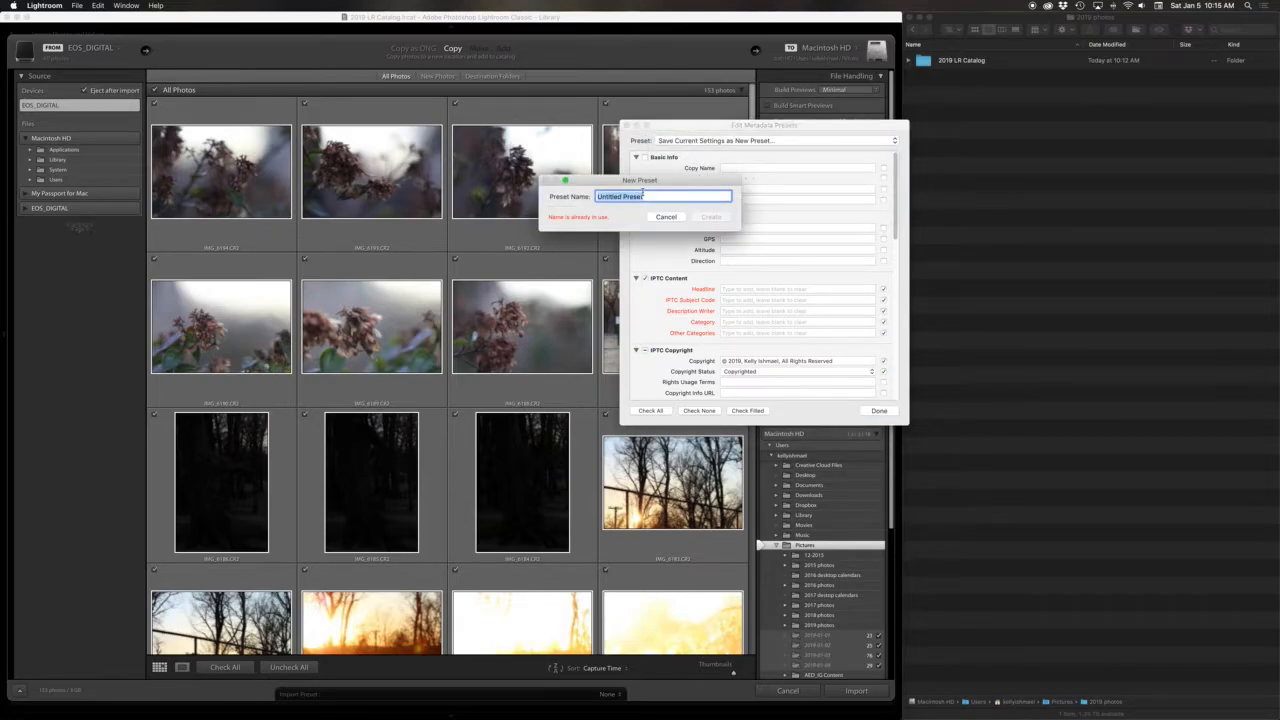
{"action": "type", "text": "2019 Copyright"}
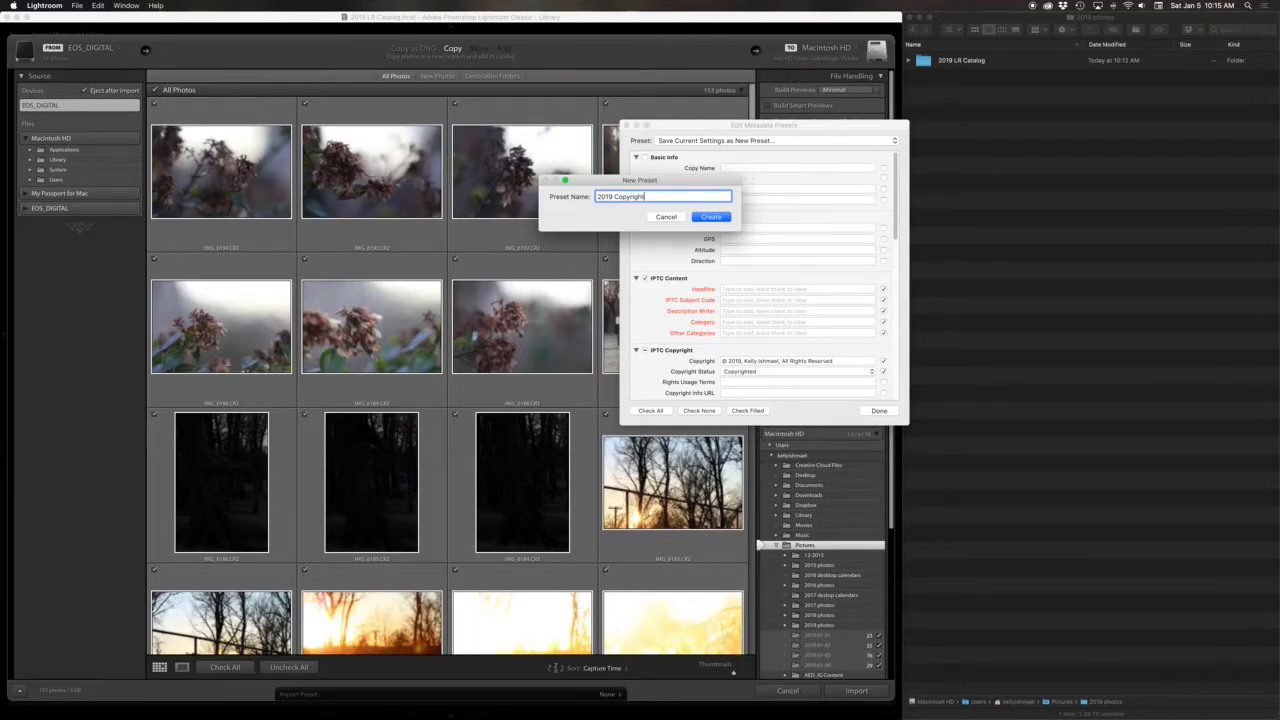
{"action": "left_click", "coordinate": [726, 216]}
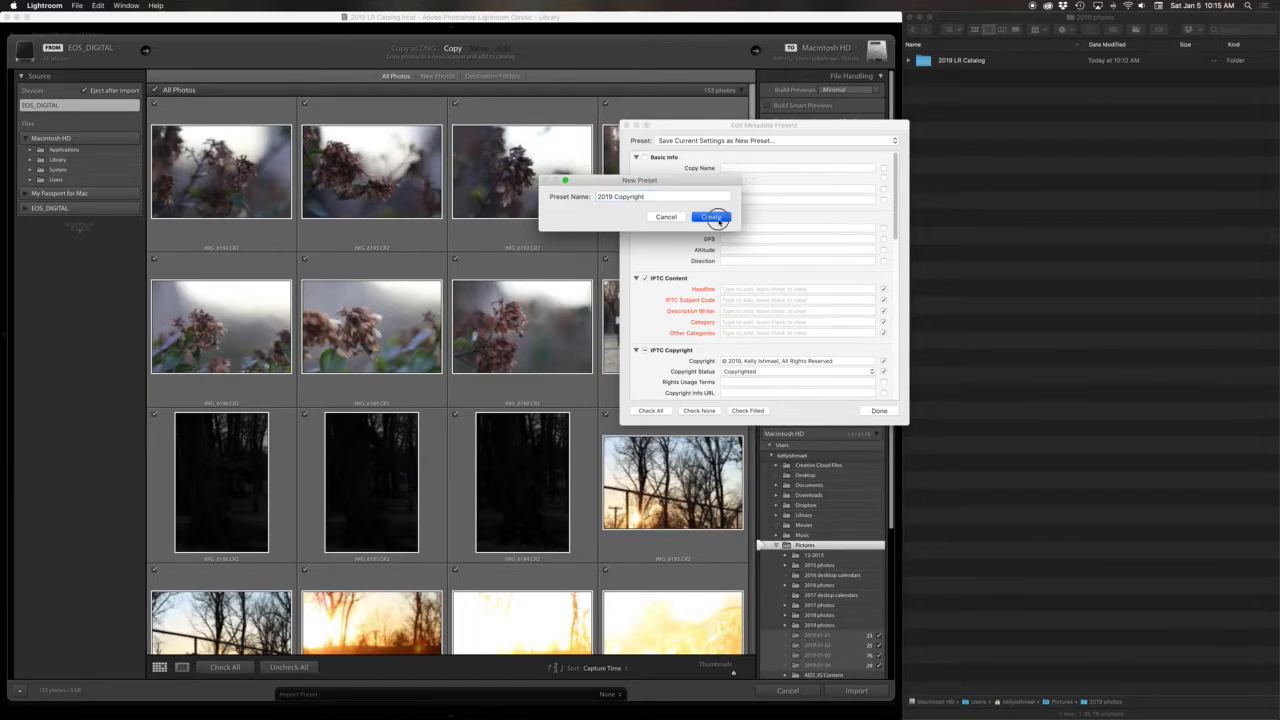
{"action": "left_click", "coordinate": [871, 411]}
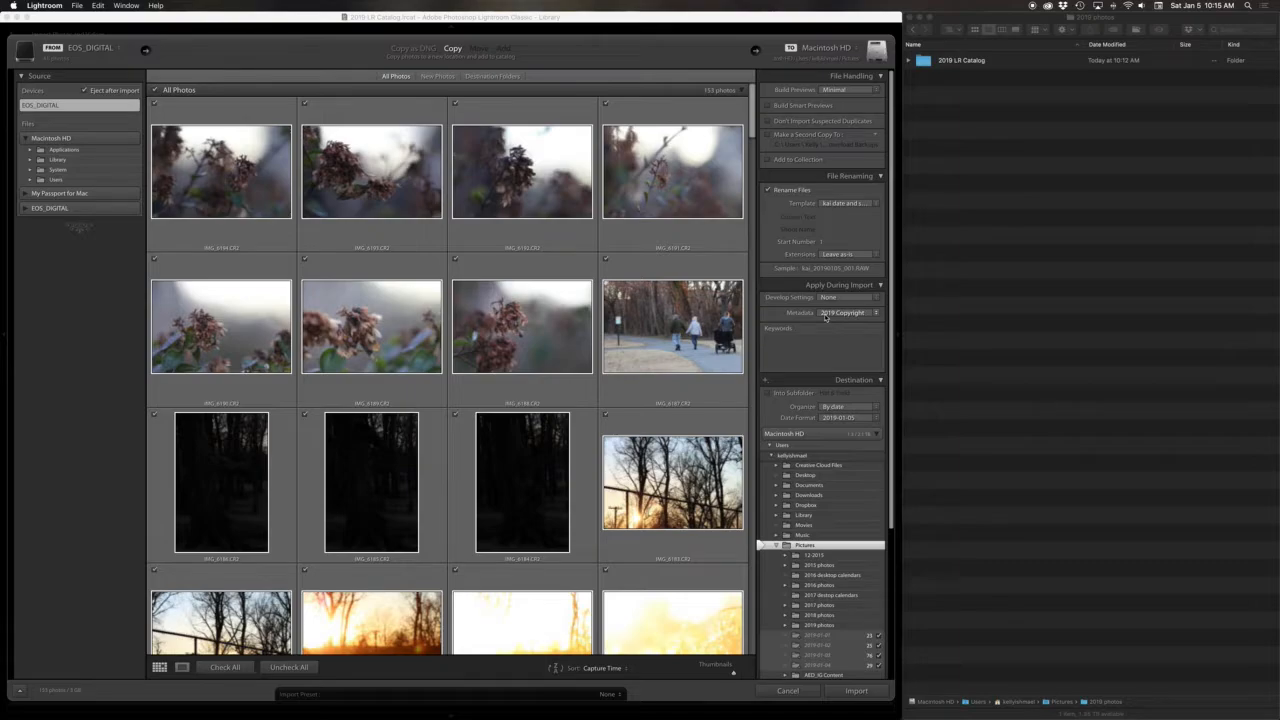
- Create a folder named 01-2019 inside 2019 photos and choose it as the import destination
{"action": "scroll", "coordinate": [825, 317], "scroll_direction": "down", "scroll_amount": 4}
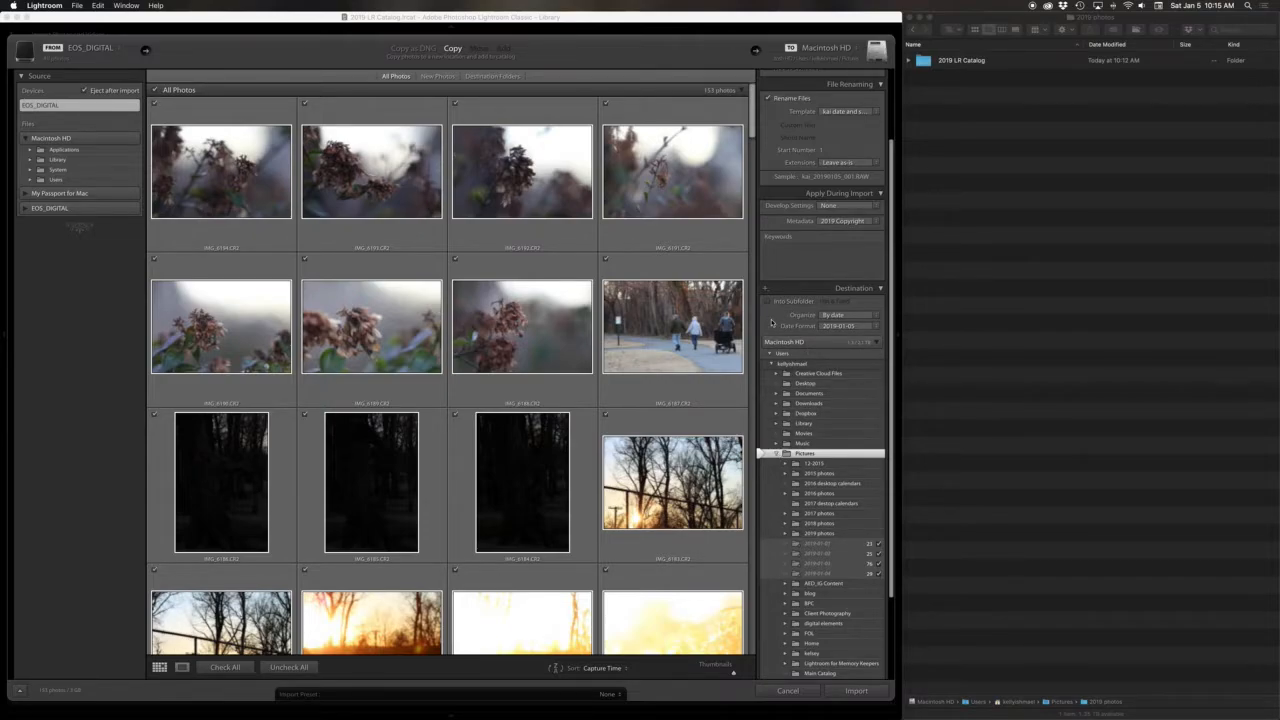
{"action": "left_click", "coordinate": [810, 535]}
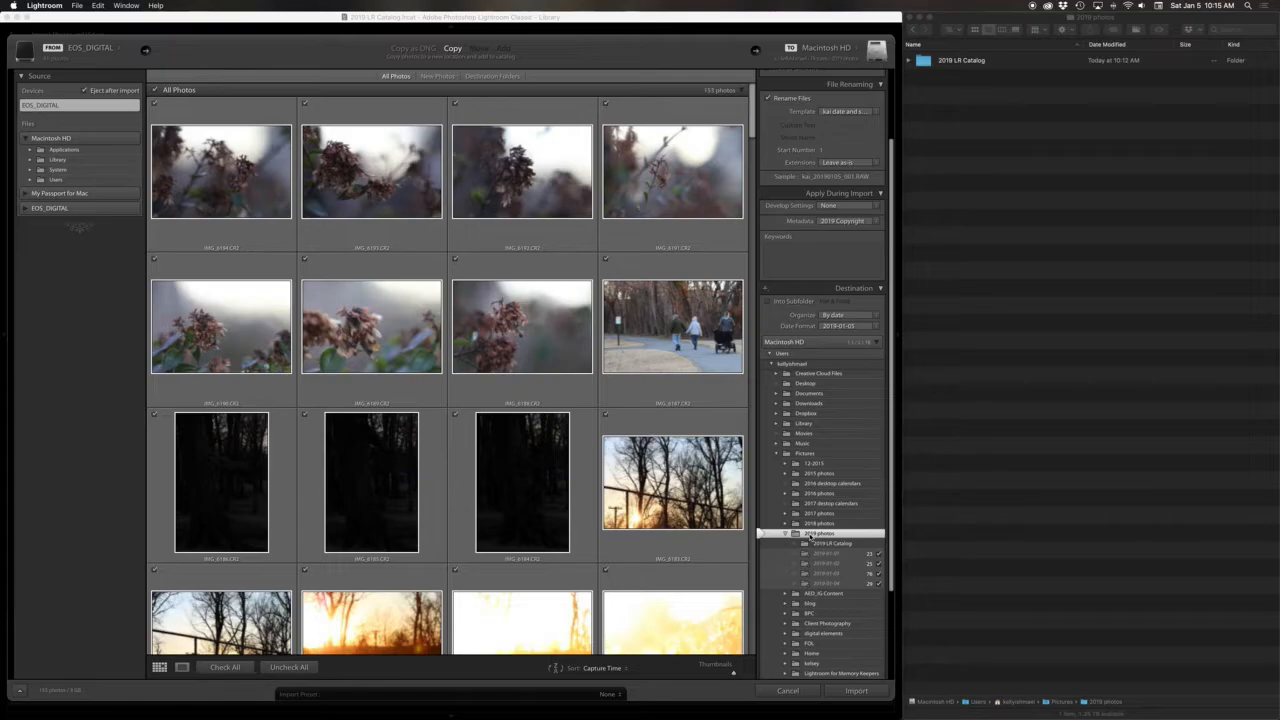
{"action": "right_click", "coordinate": [810, 537]}
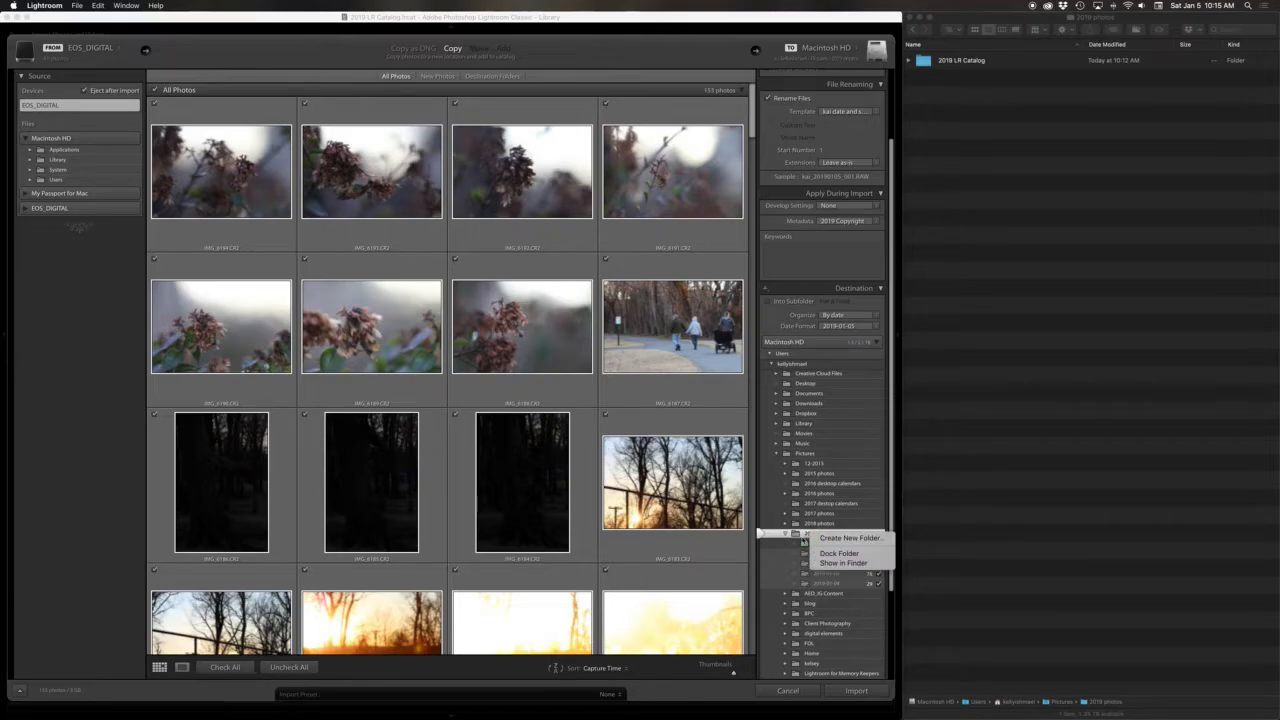
{"action": "left_click", "coordinate": [836, 539]}
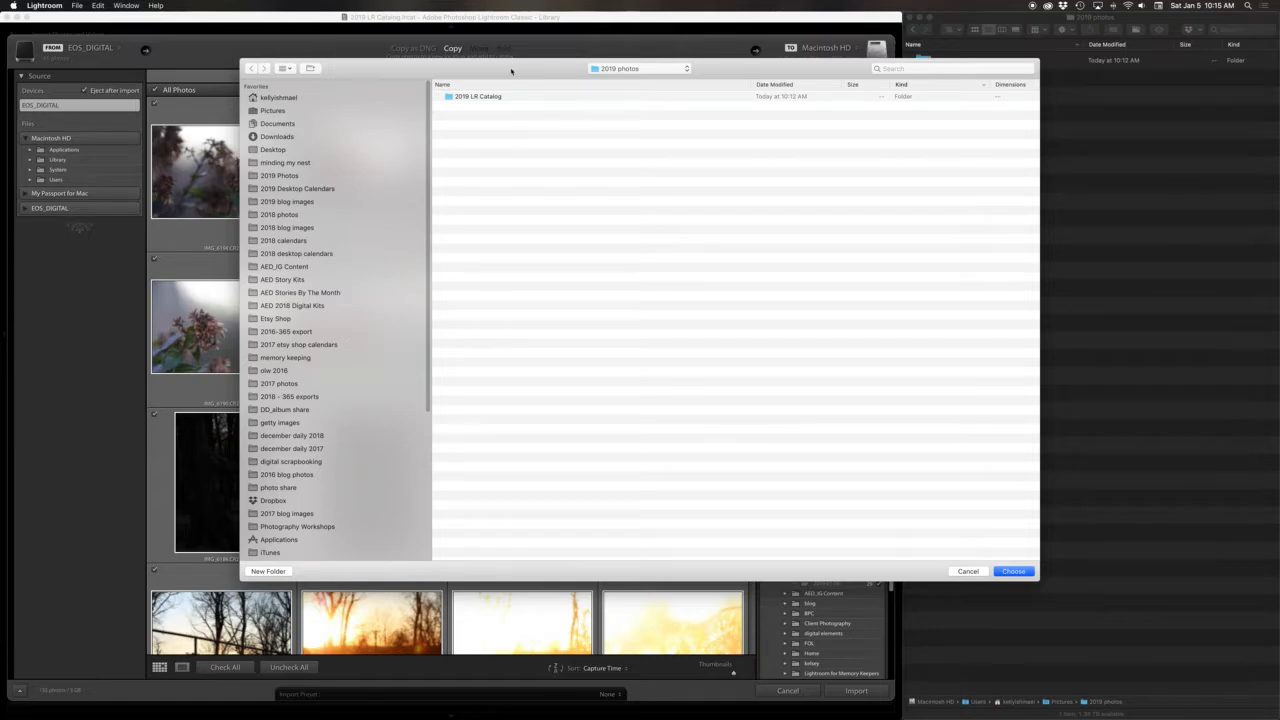
{"action": "left_click", "coordinate": [268, 571]}
{"action": "type", "text": "0"}
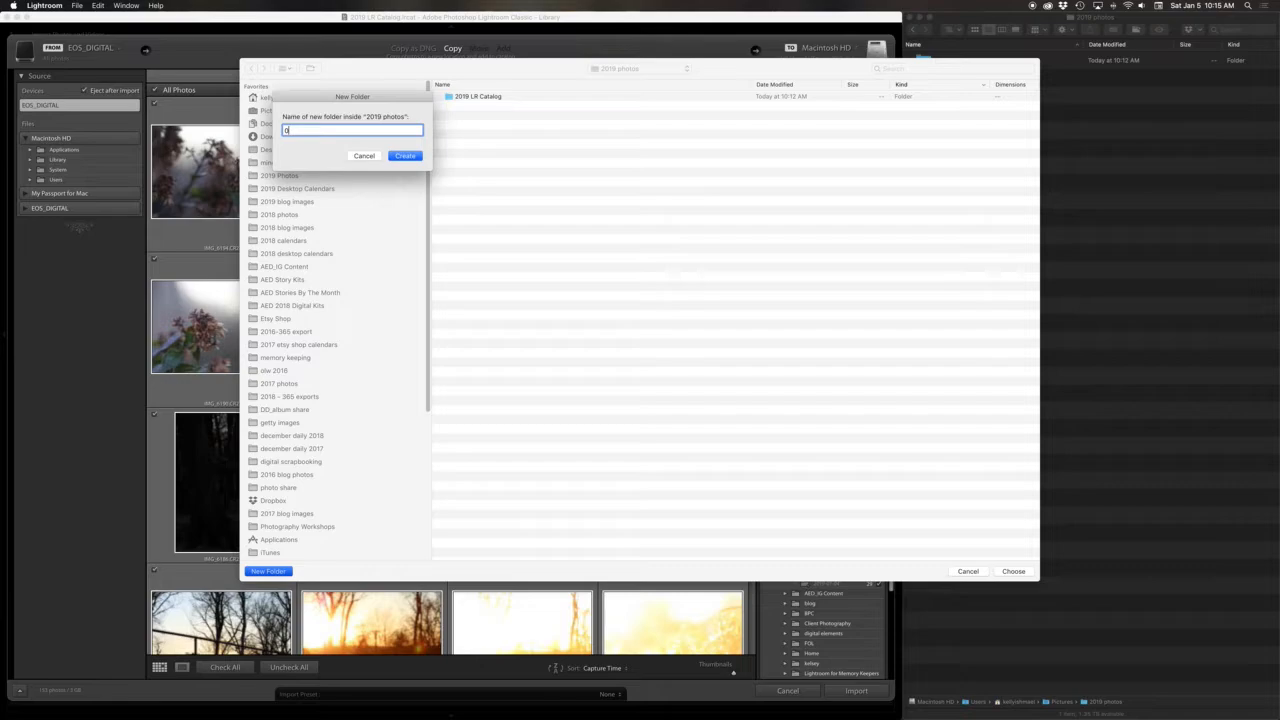
{"action": "type", "text": "1-2019"}
{"action": "left_click", "coordinate": [406, 157]}
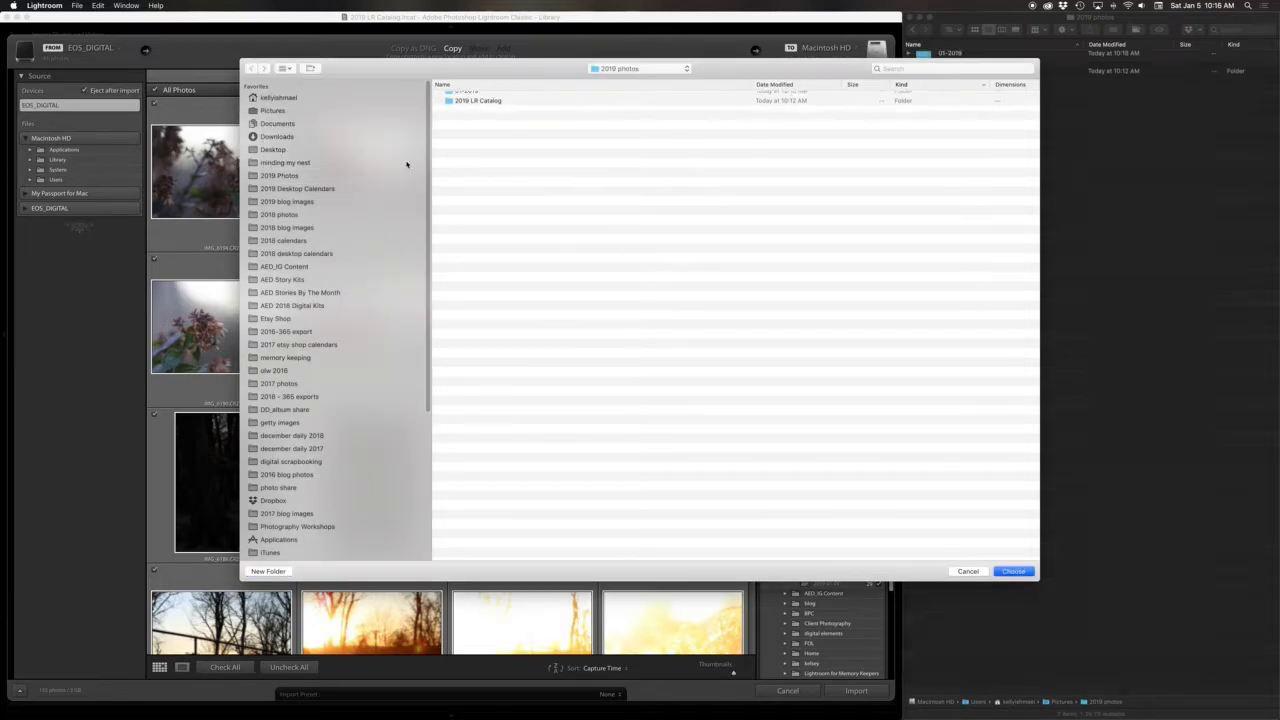
{"action": "left_click", "coordinate": [1013, 571]}
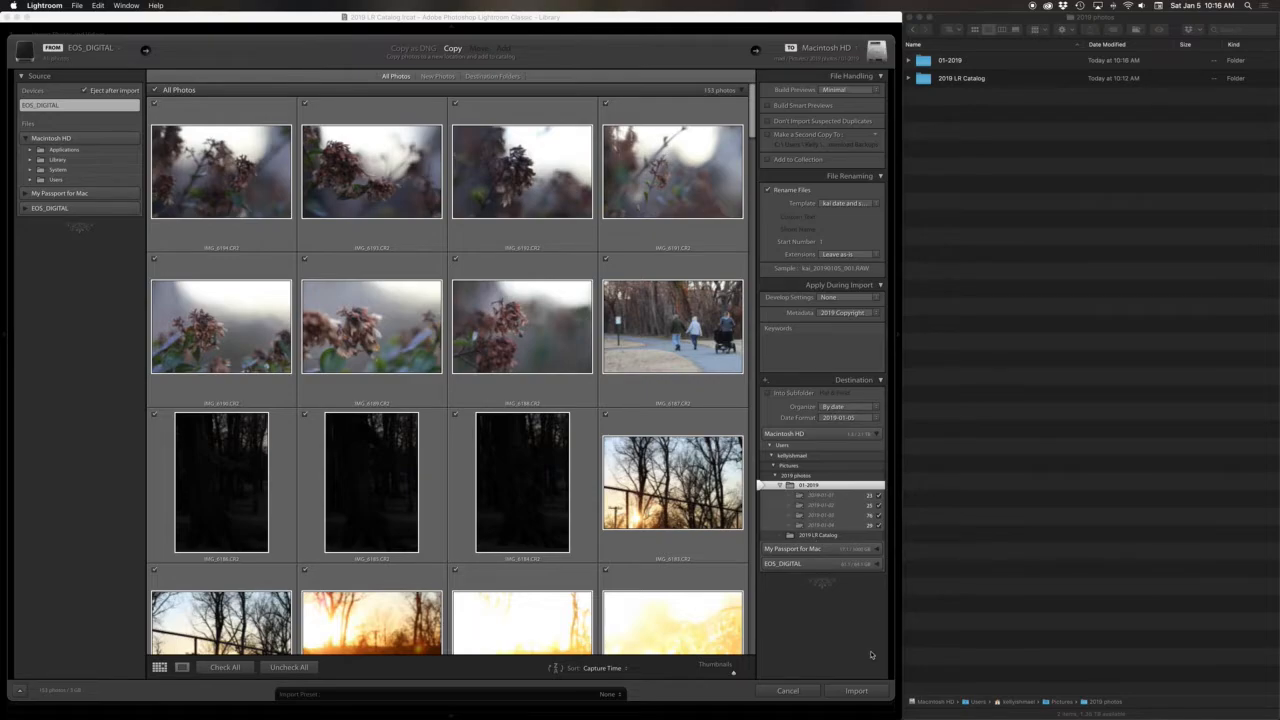
- Import the card's photos and, in Finder, expand the 2019 LR Catalog folder to show its files
{"action": "left_click", "coordinate": [857, 691]}
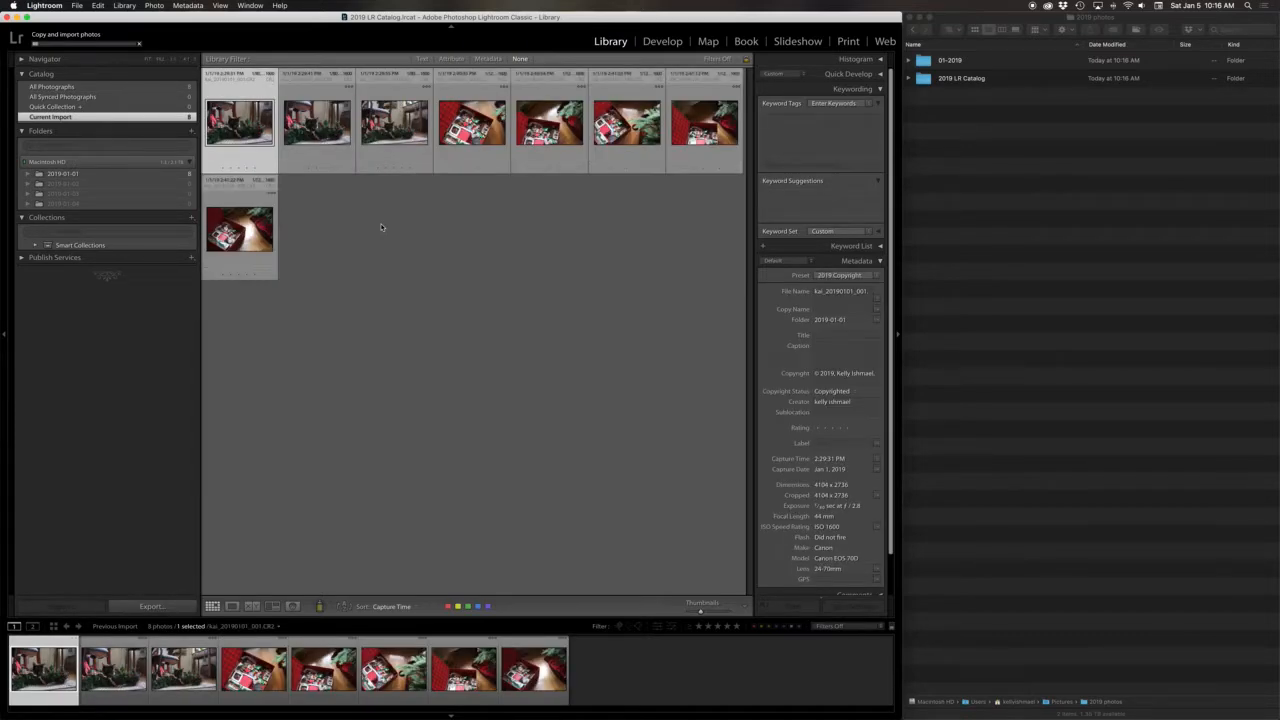
{"action": "left_click", "coordinate": [1009, 20]}
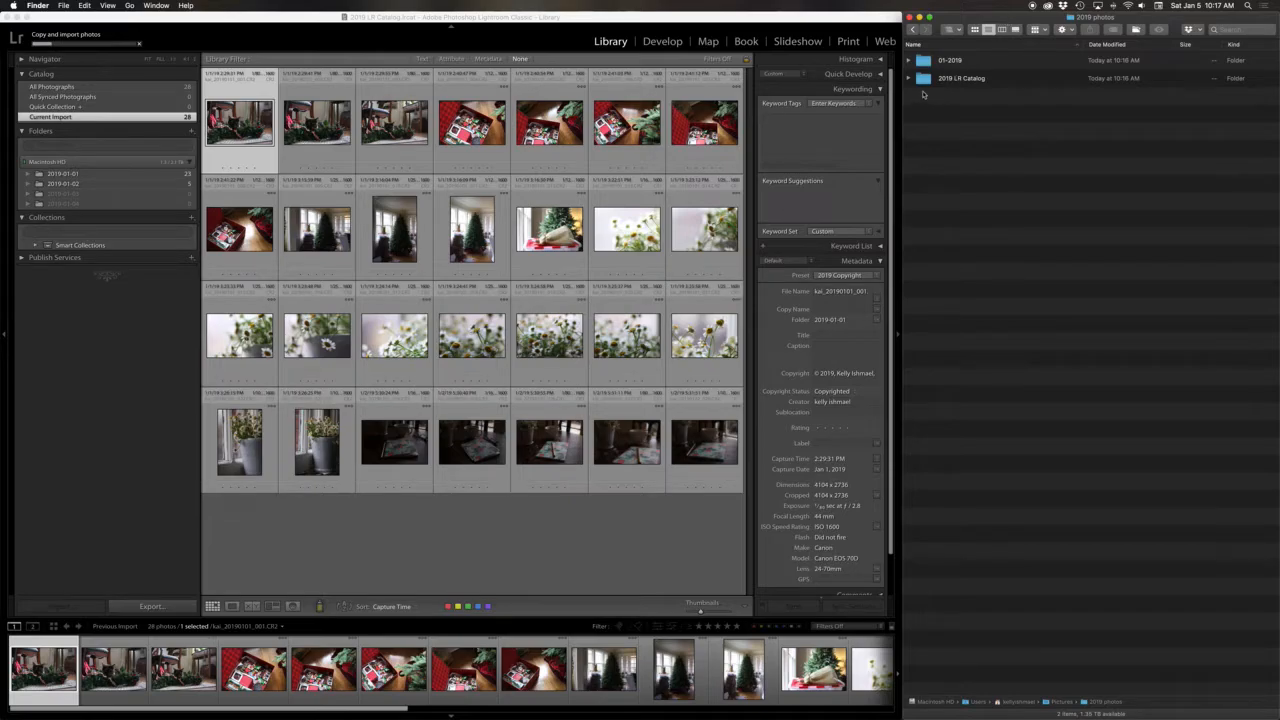
{"action": "left_click", "coordinate": [909, 79]}
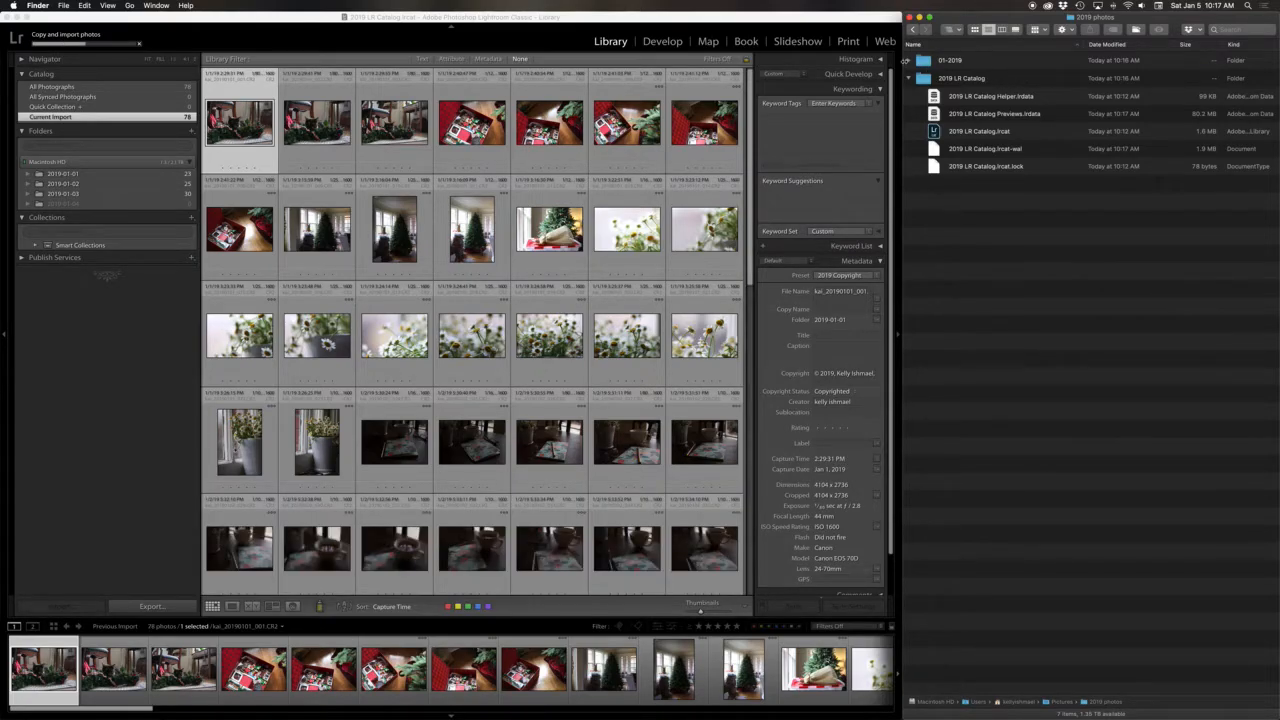
- Expand the 01-2019 folder in Finder, and in Lightroom show the parent folder of 2019-01-01
{"action": "left_click", "coordinate": [908, 60]}
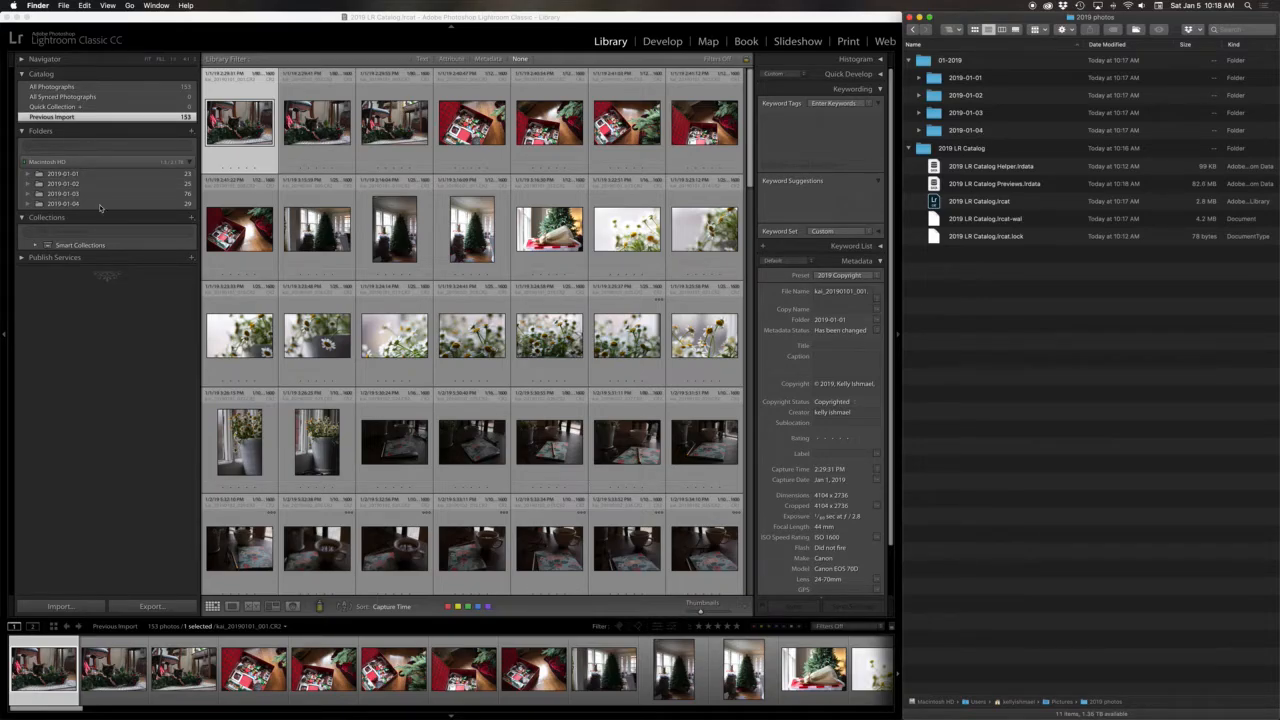
{"action": "left_click", "coordinate": [195, 38]}
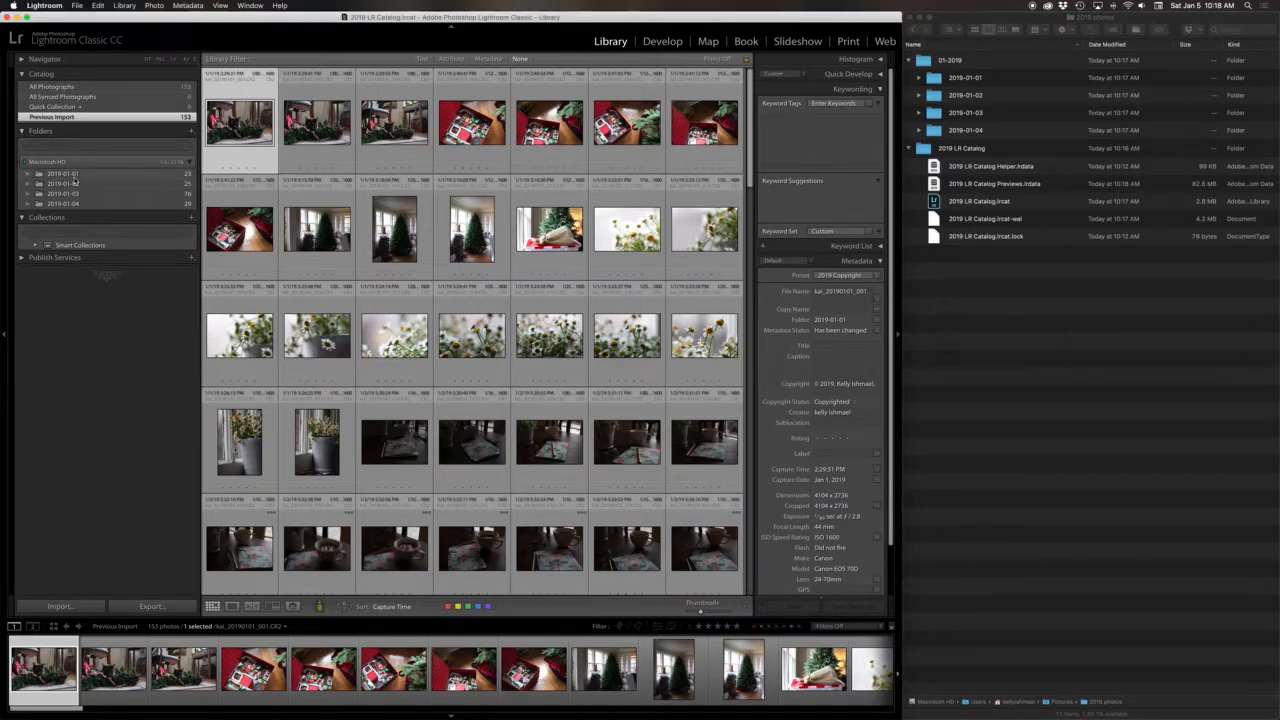
{"action": "right_click", "coordinate": [76, 176]}
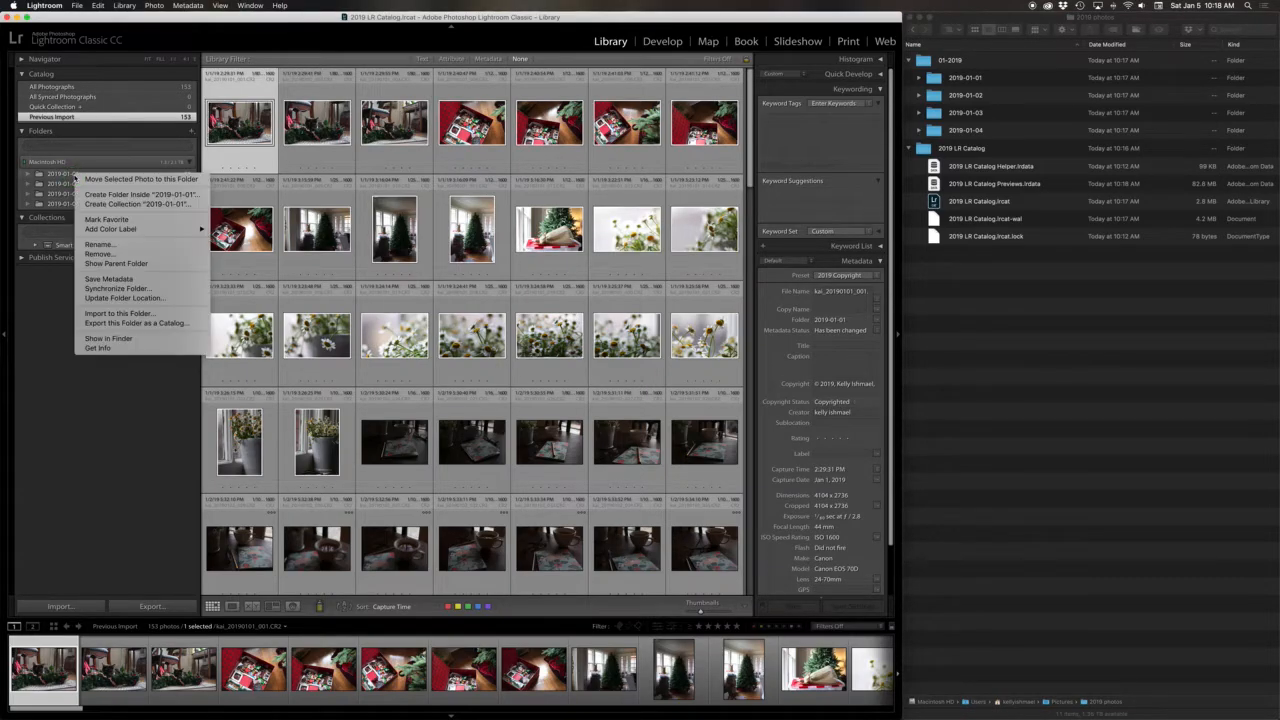
{"action": "left_click", "coordinate": [105, 264]}
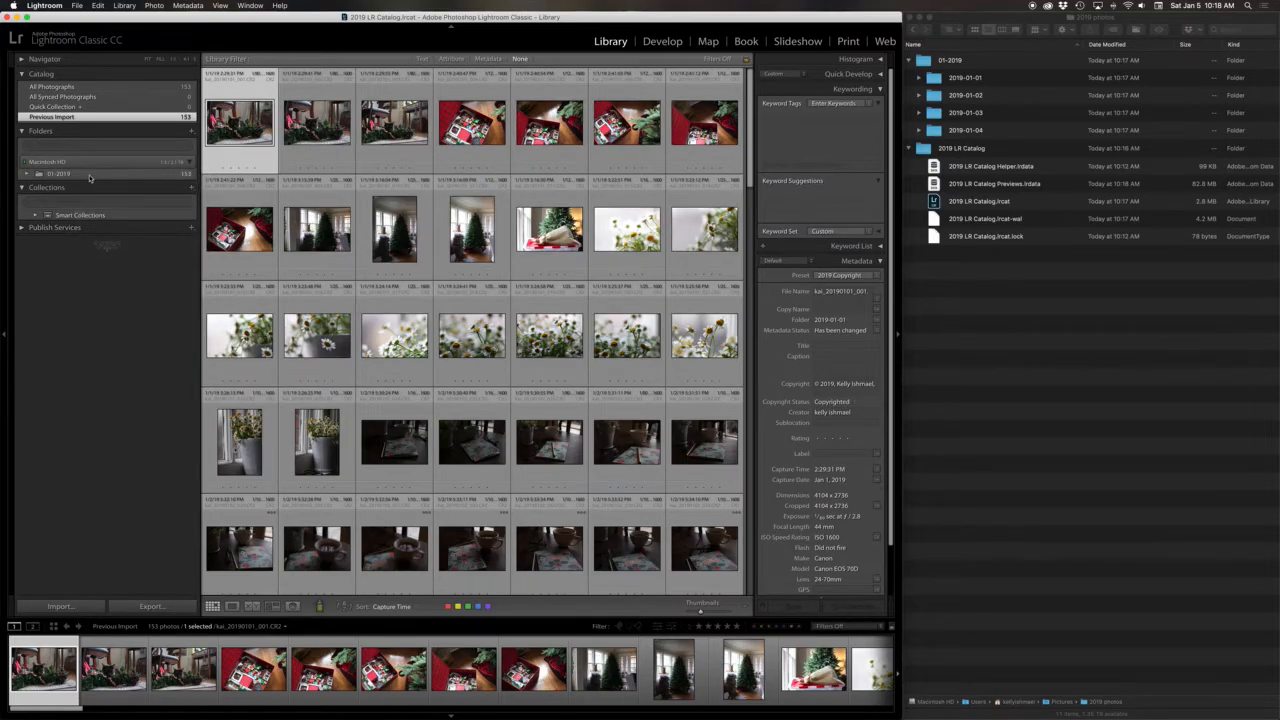
- Show the parent folder of 01-2019 and expand both 2019 photos and 01-2019 to list the dated subfolders
{"action": "right_click", "coordinate": [88, 176]}
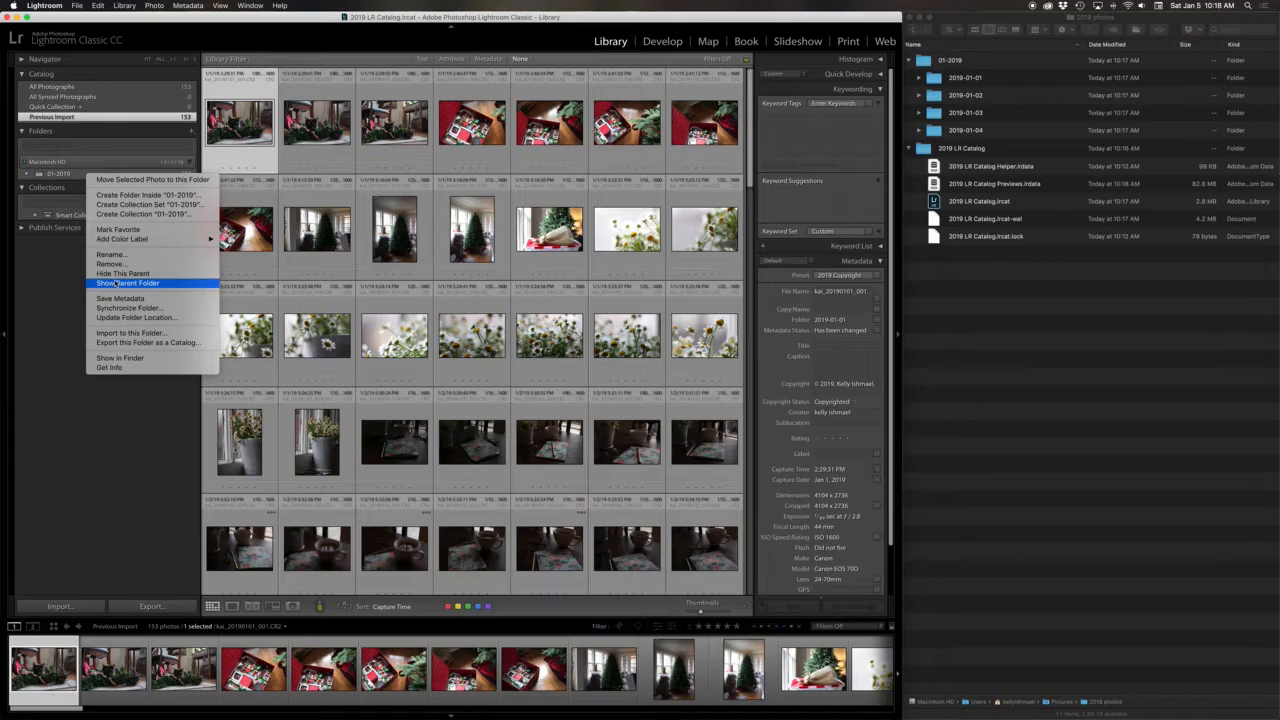
{"action": "left_click", "coordinate": [26, 176]}
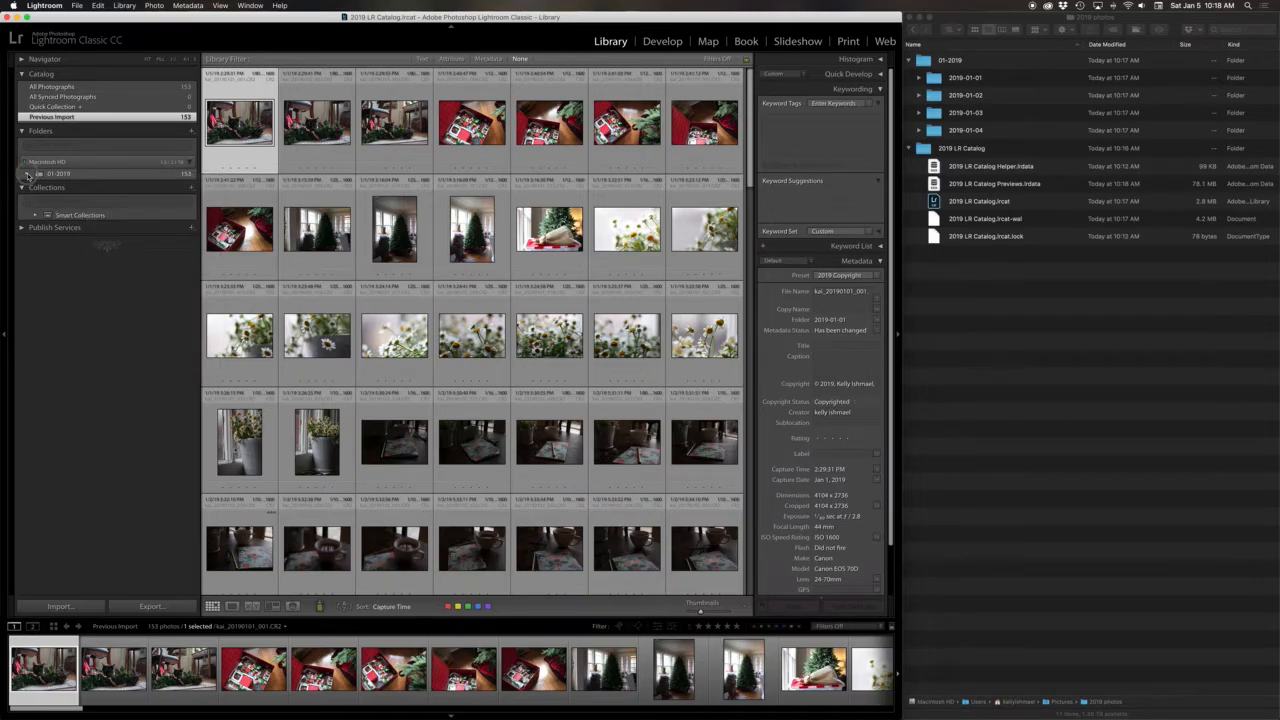
{"action": "left_click", "coordinate": [27, 174]}
{"action": "right_click", "coordinate": [96, 177]}
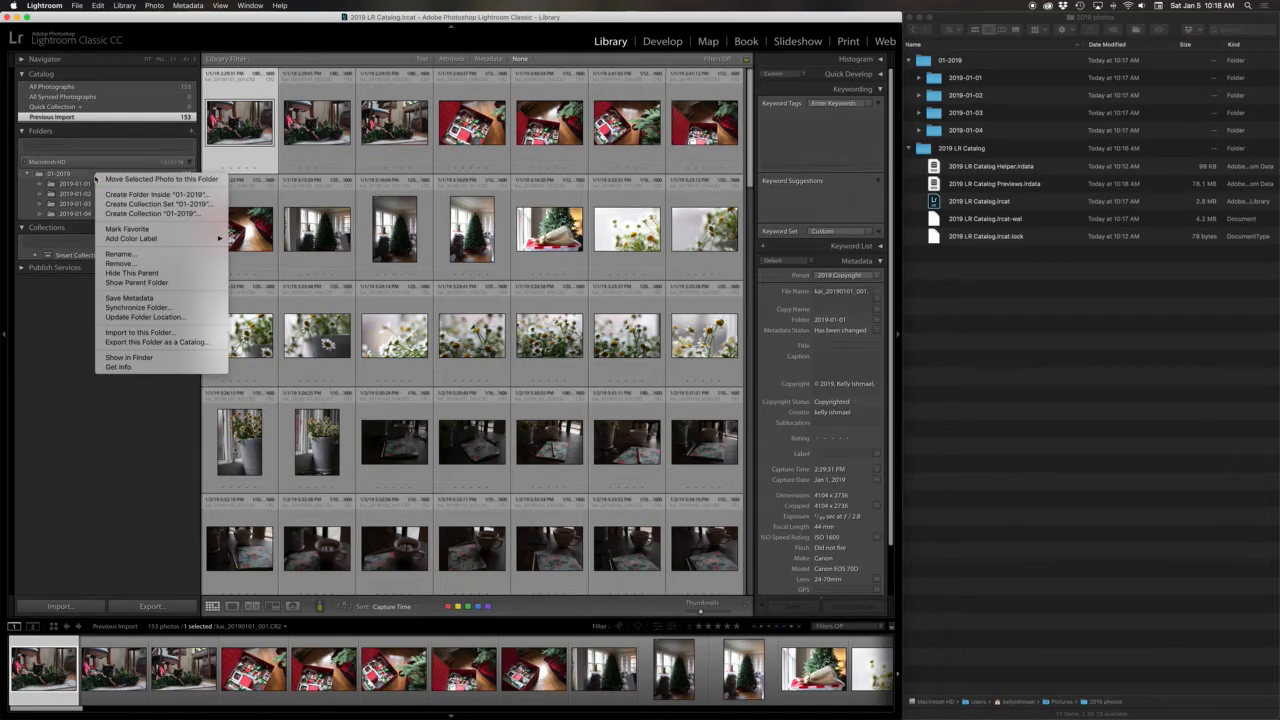
{"action": "left_click", "coordinate": [135, 282]}
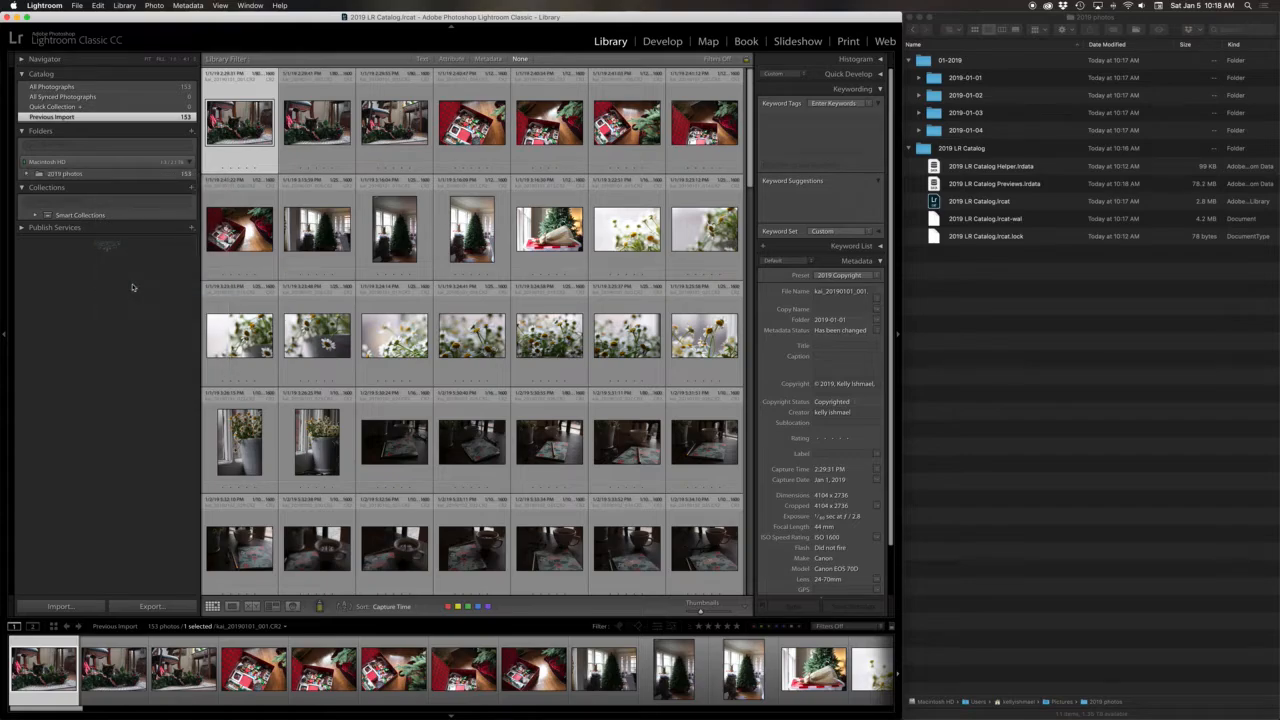
{"action": "left_click", "coordinate": [27, 174]}
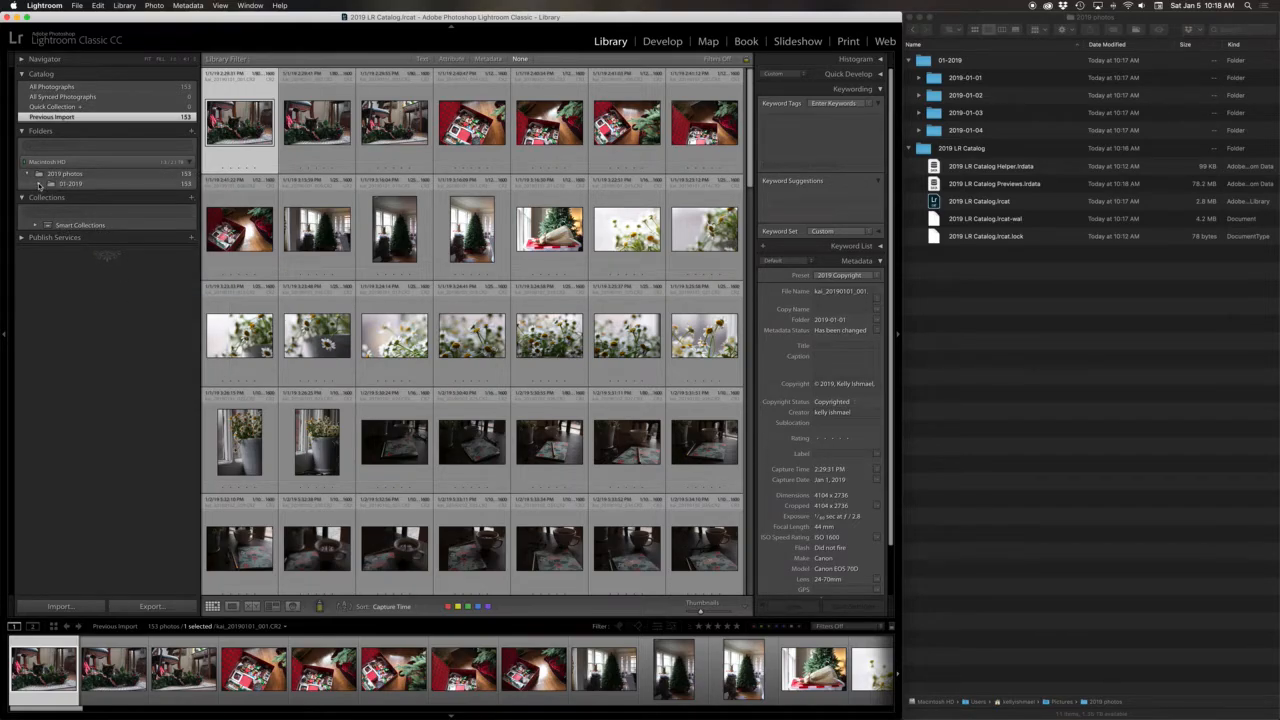
{"action": "left_click", "coordinate": [39, 184]}
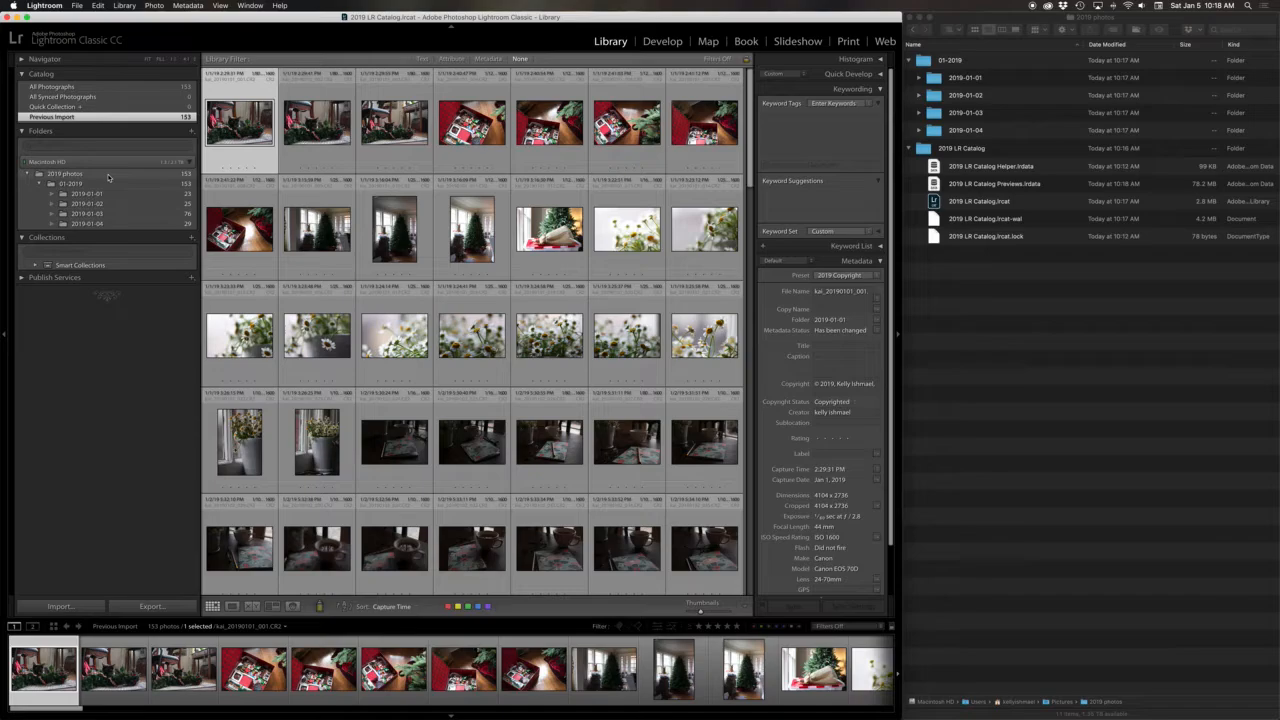